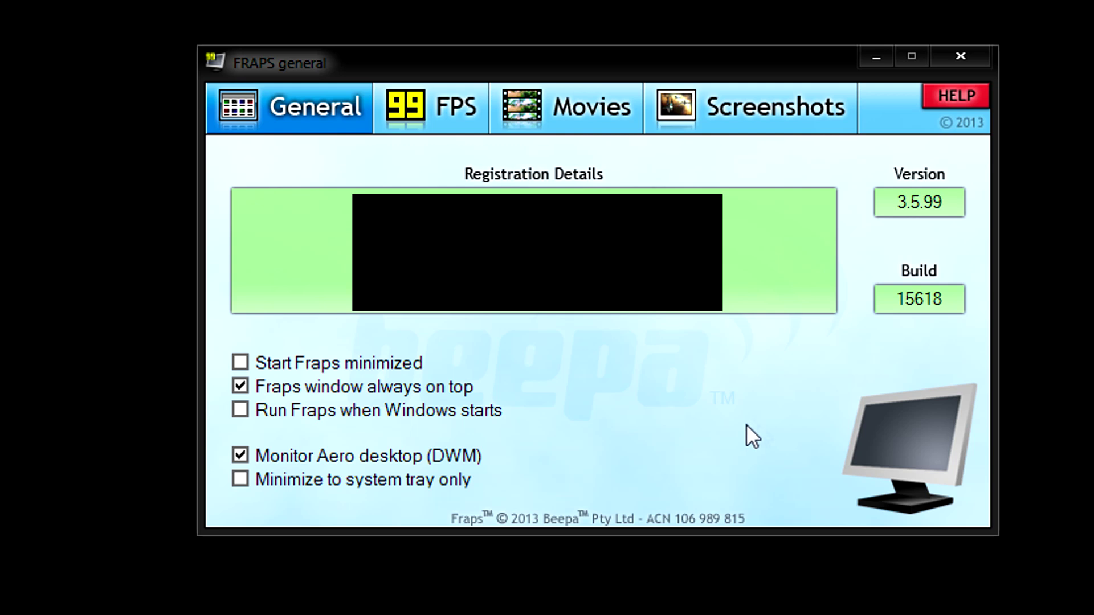
# Show the Fraps movie capture settings and browse the possible save folders without changing the current one
pyautogui.click(587, 117)
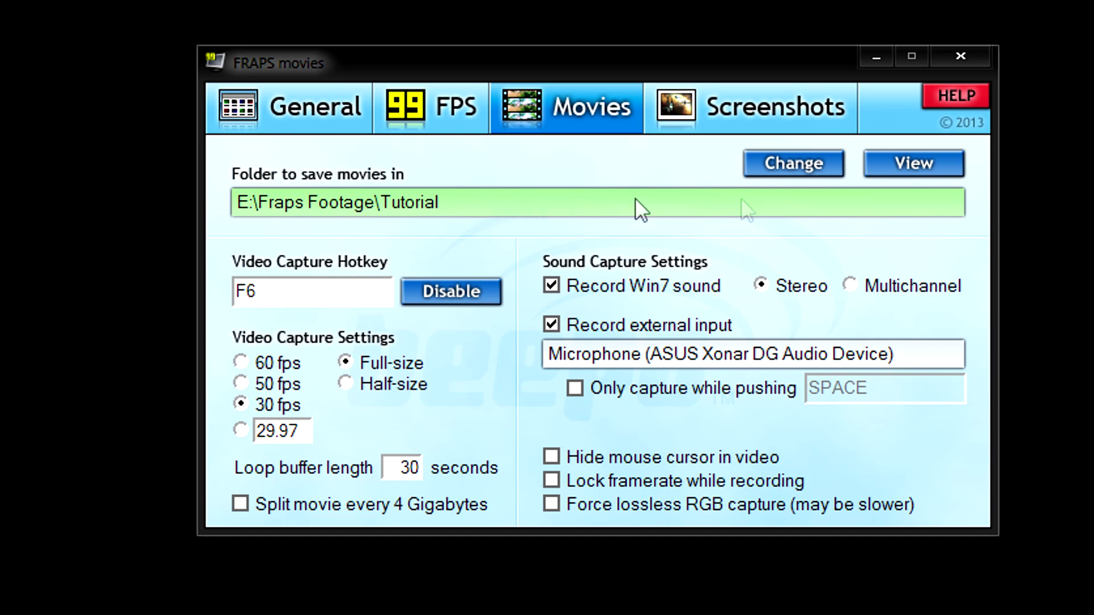
pyautogui.click(810, 165)
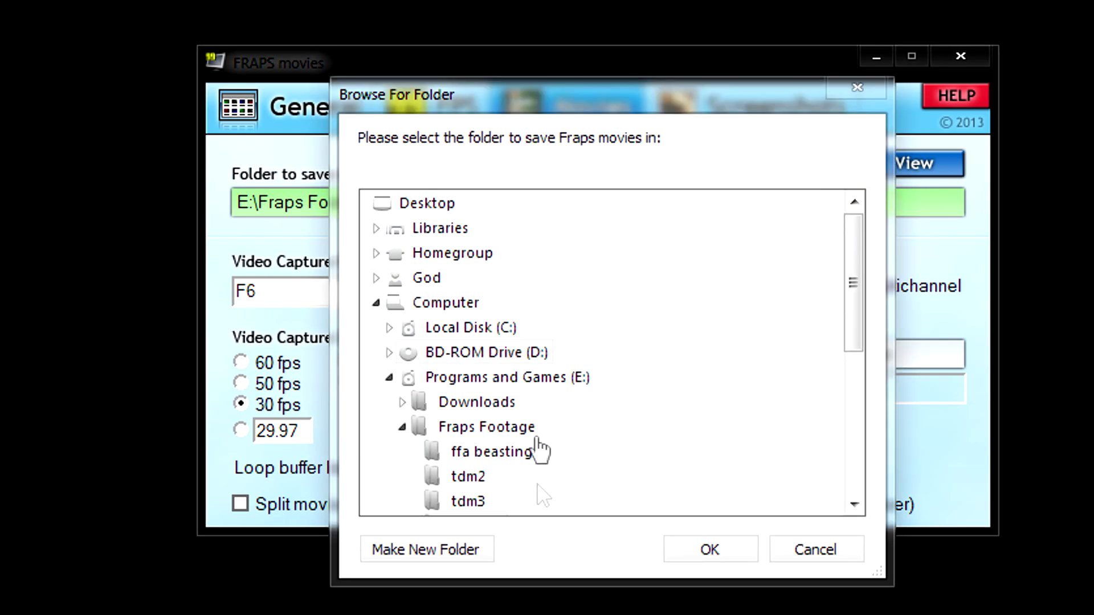
pyautogui.click(821, 549)
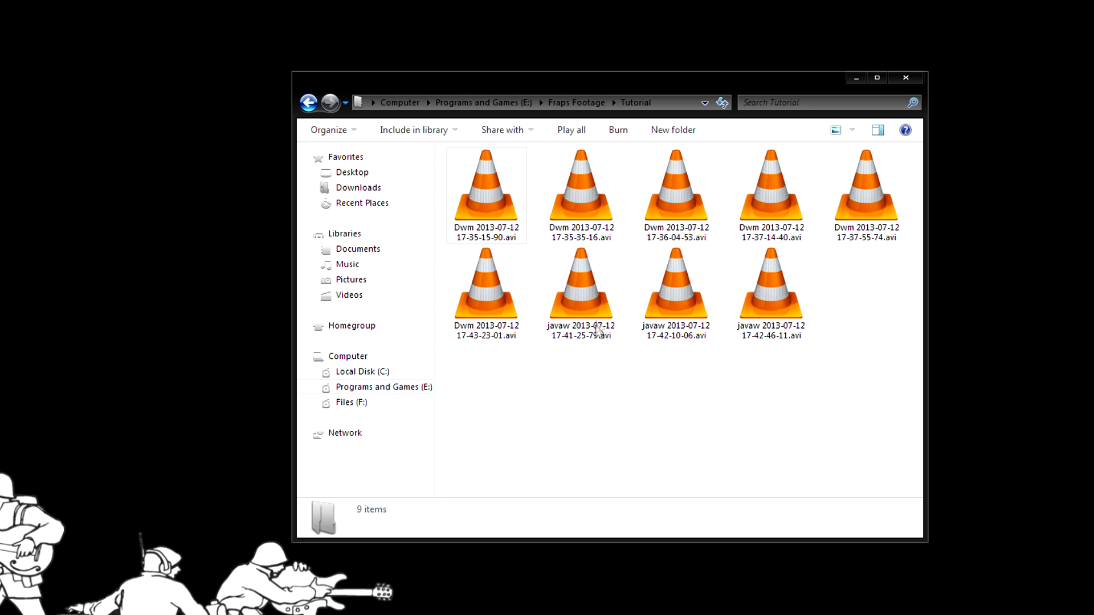
# In the Tutorial footage folder, examine the length, file size and frame dimensions of the recorded AVI clips
pyautogui.click(580, 239)
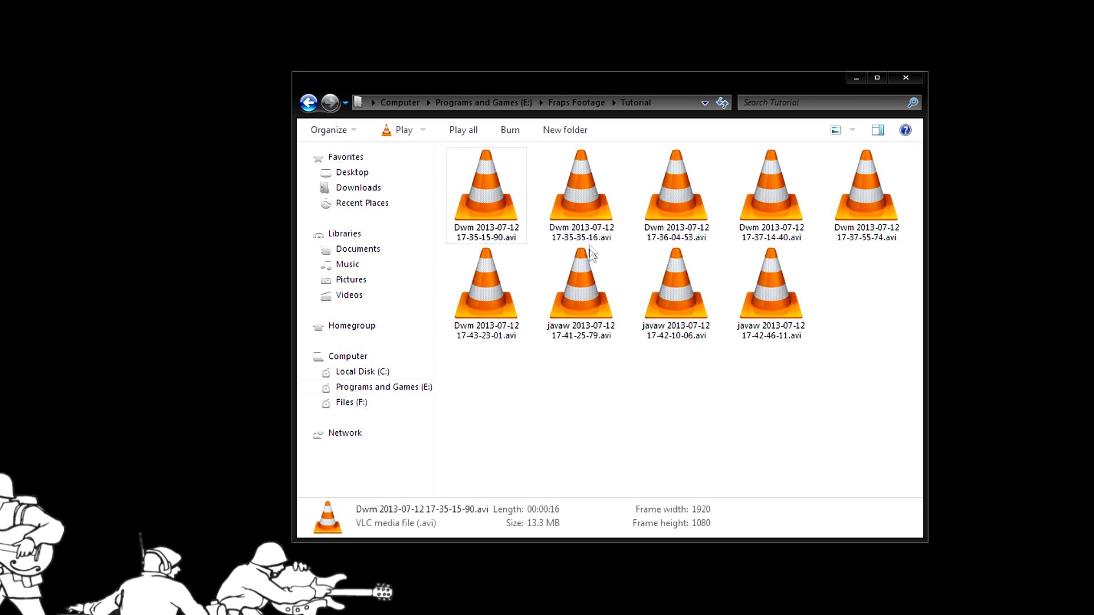
pyautogui.click(698, 236)
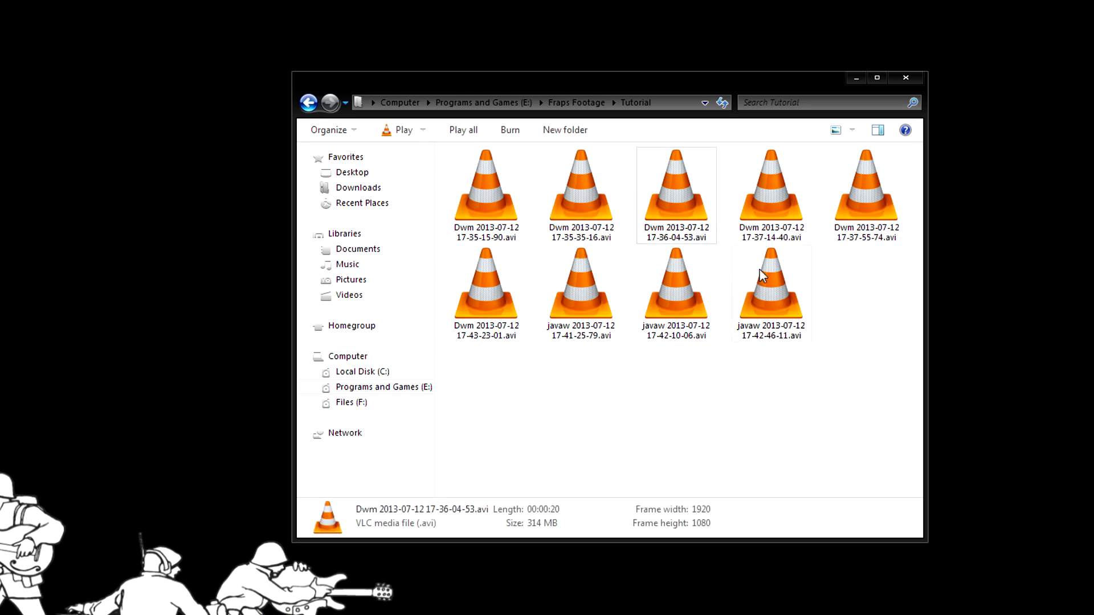
pyautogui.click(784, 234)
pyautogui.click(860, 214)
pyautogui.click(761, 305)
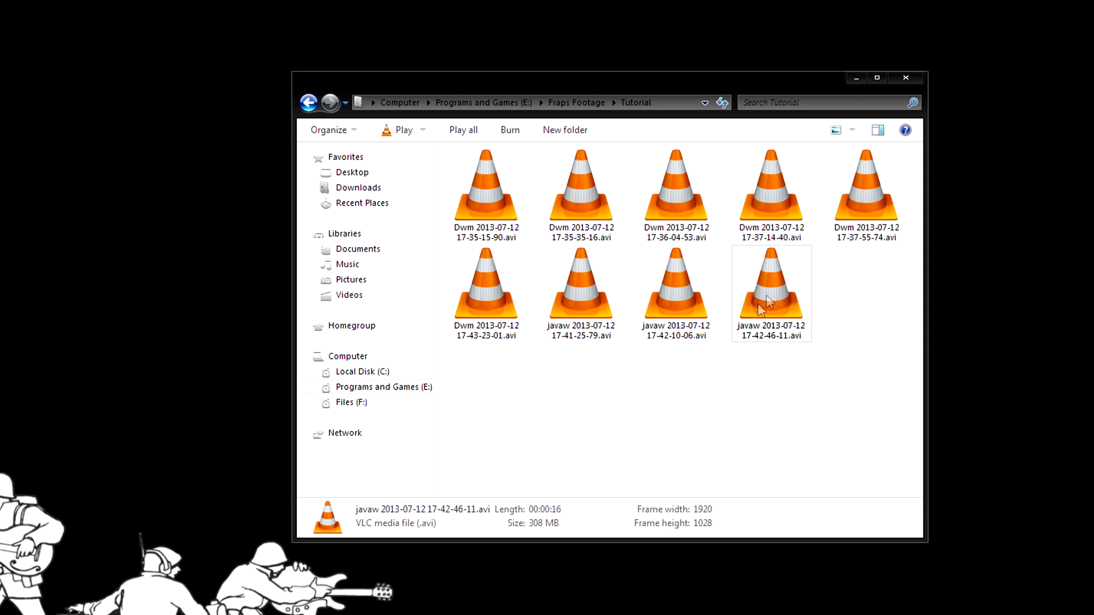
pyautogui.click(673, 308)
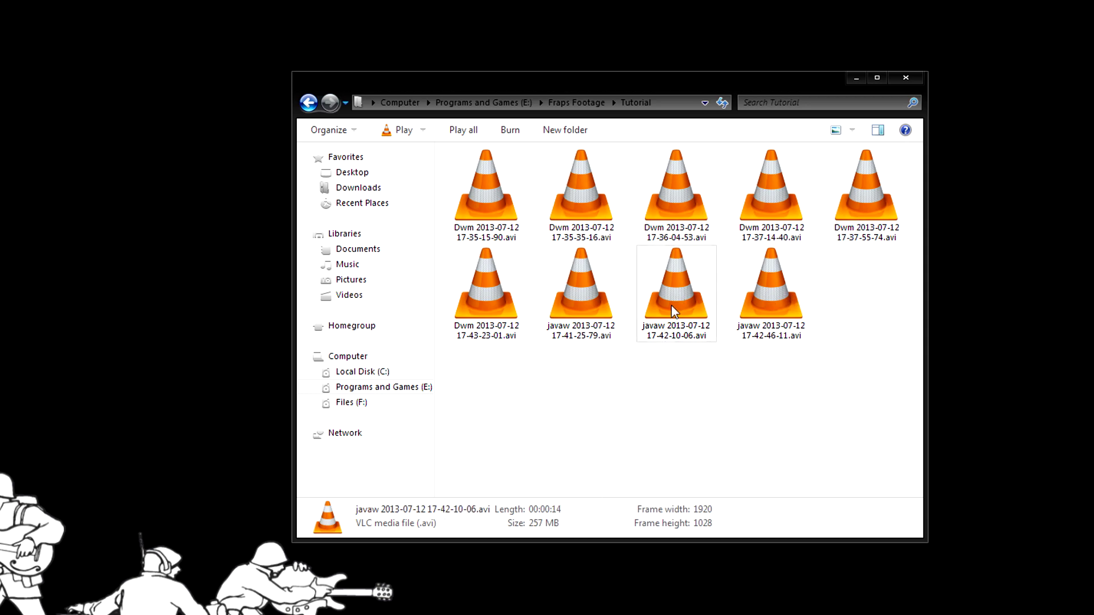
pyautogui.click(579, 290)
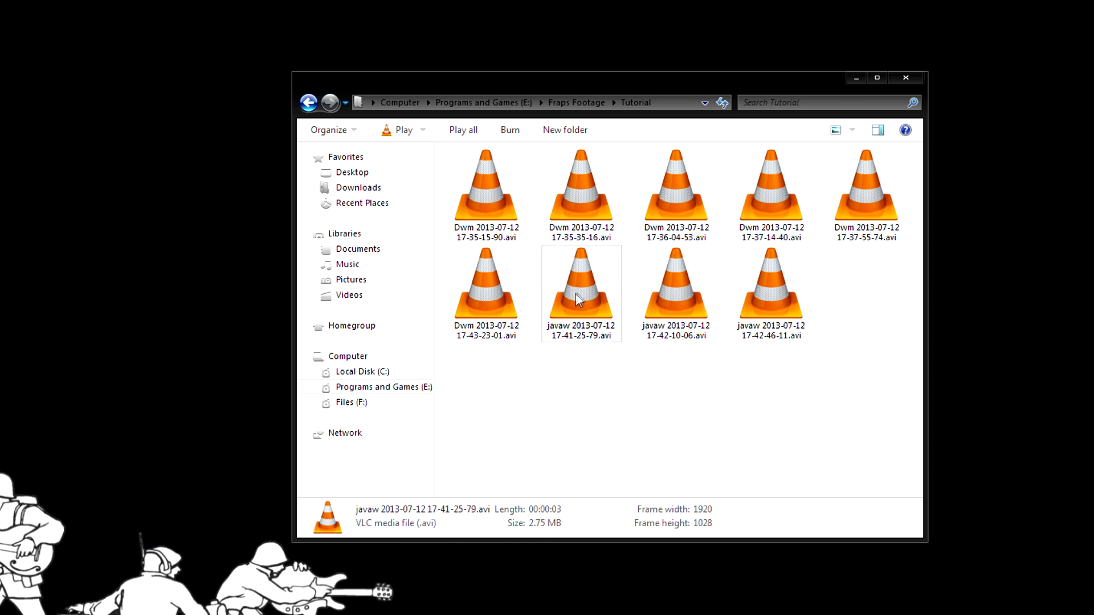
pyautogui.click(494, 288)
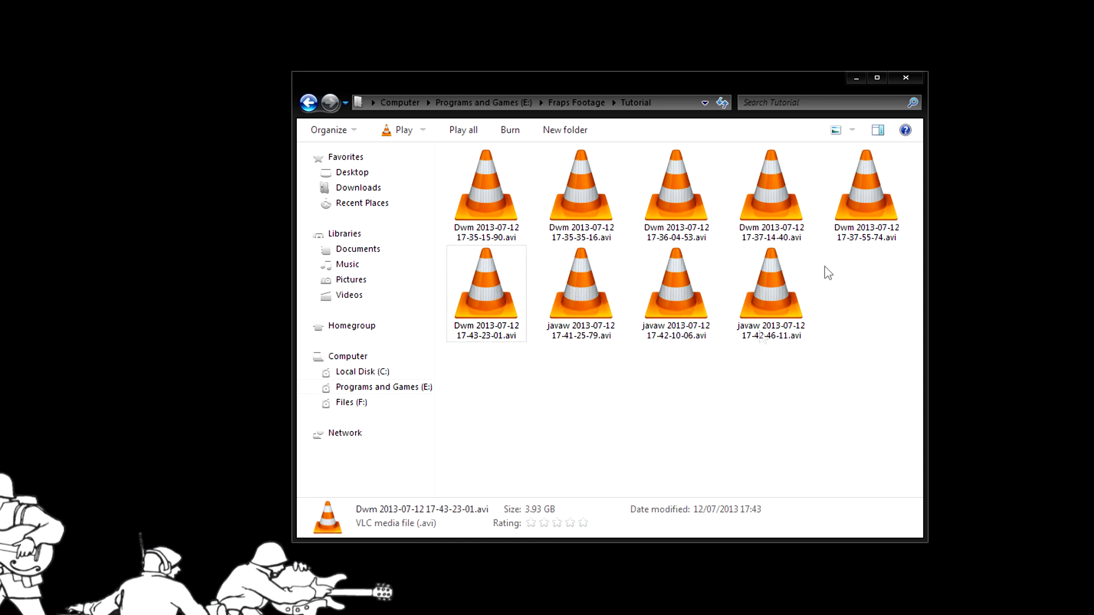
pyautogui.click(858, 186)
pyautogui.click(730, 385)
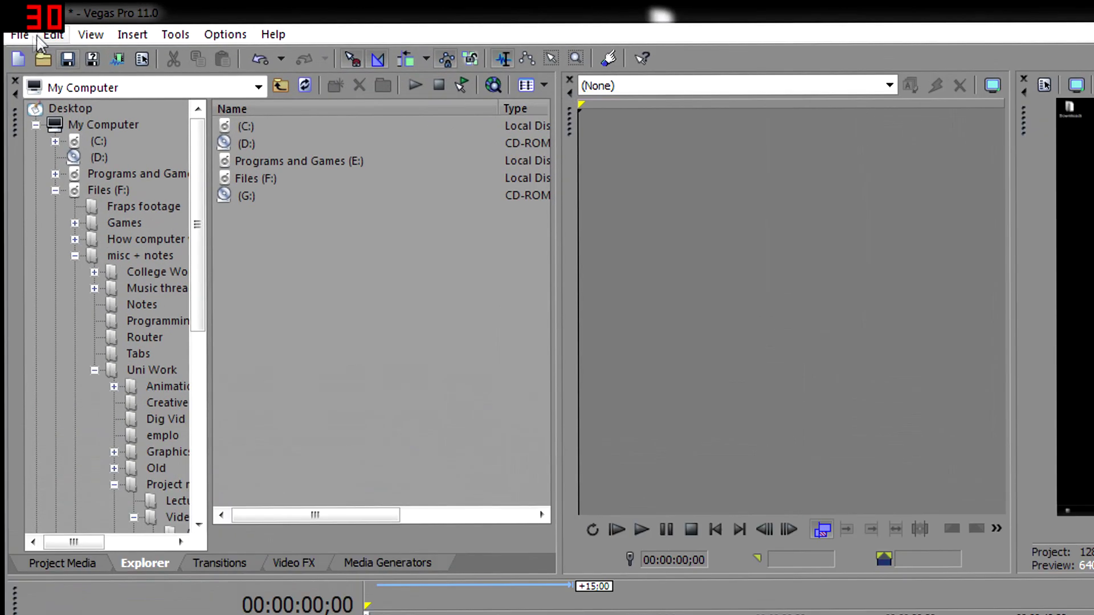
# In Vegas Pro, open the Render As settings and collapse the MP3 Audio format group
pyautogui.click(36, 35)
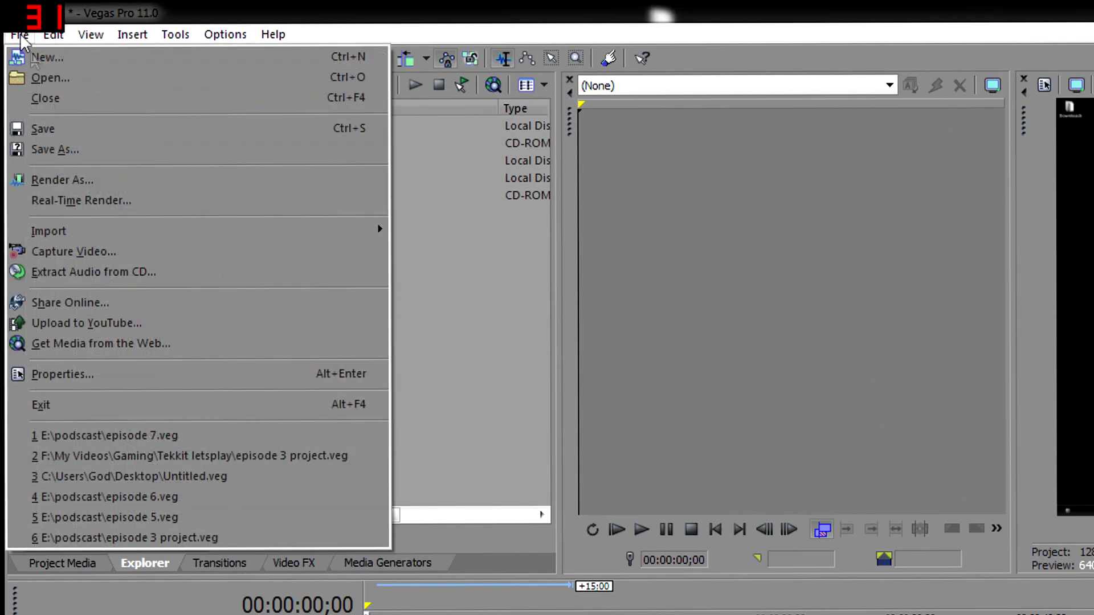
pyautogui.click(114, 183)
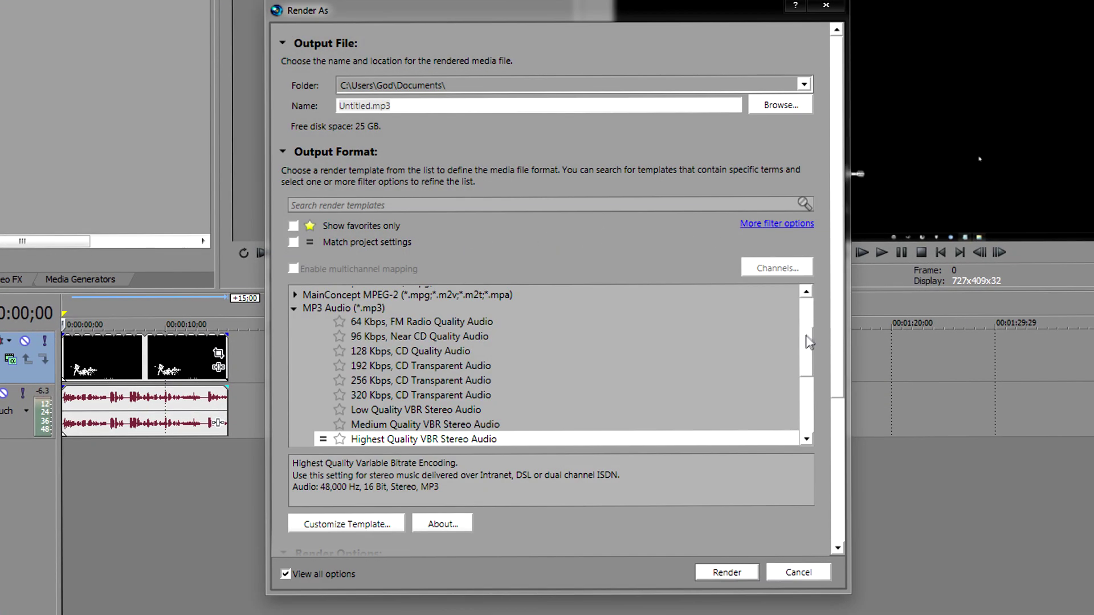
pyautogui.scroll(1, 810, 342)
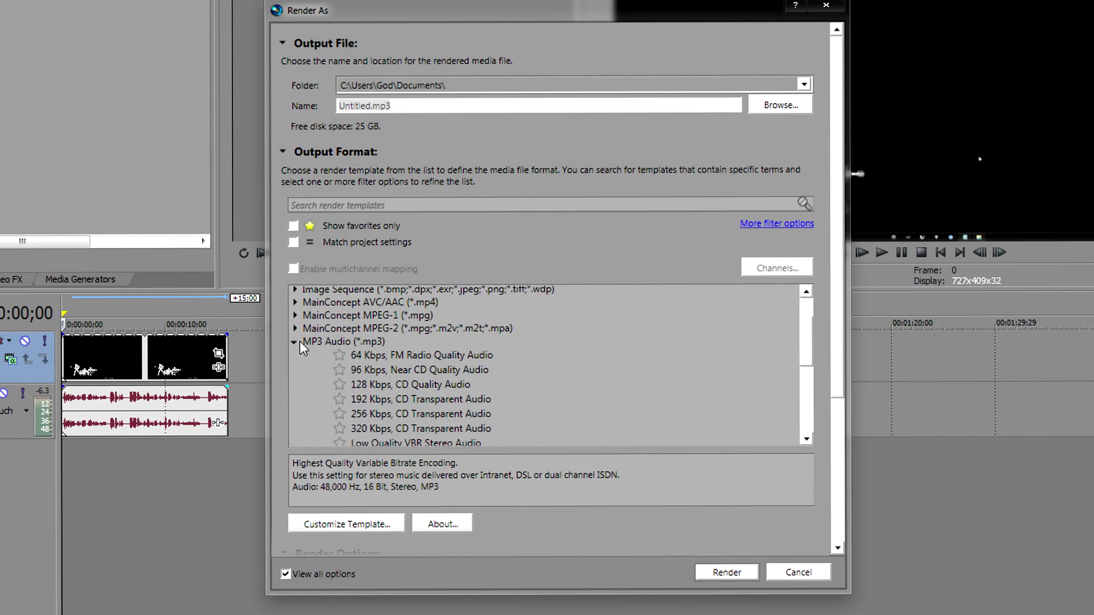
pyautogui.click(300, 345)
pyautogui.scroll(2, 807, 348)
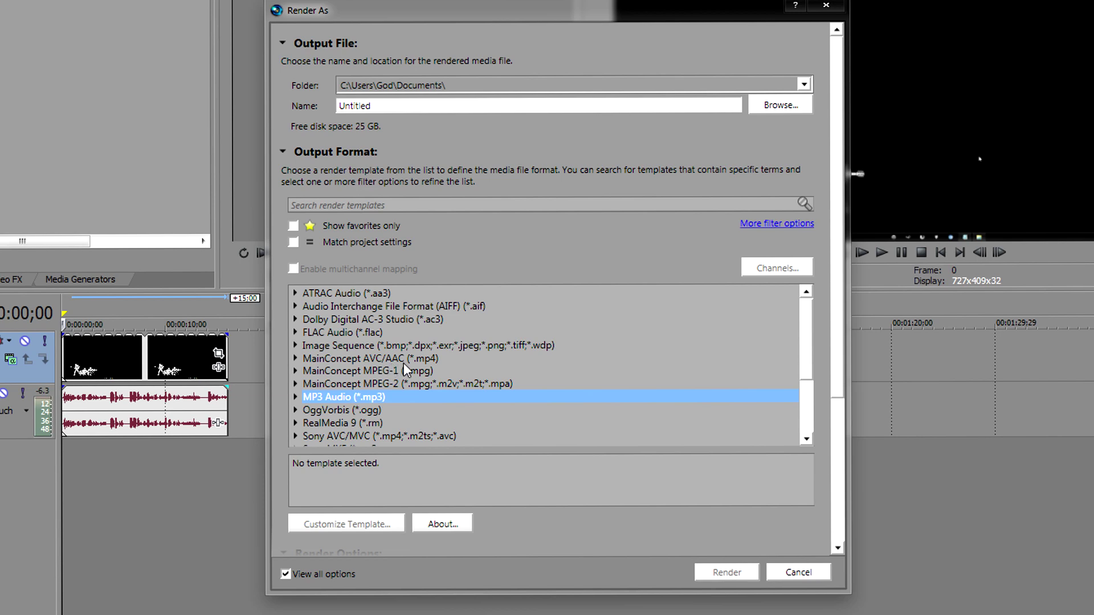
# Select the Custom render template from the MainConcept AVC/AAC (*.mp4) format
pyautogui.click(424, 357)
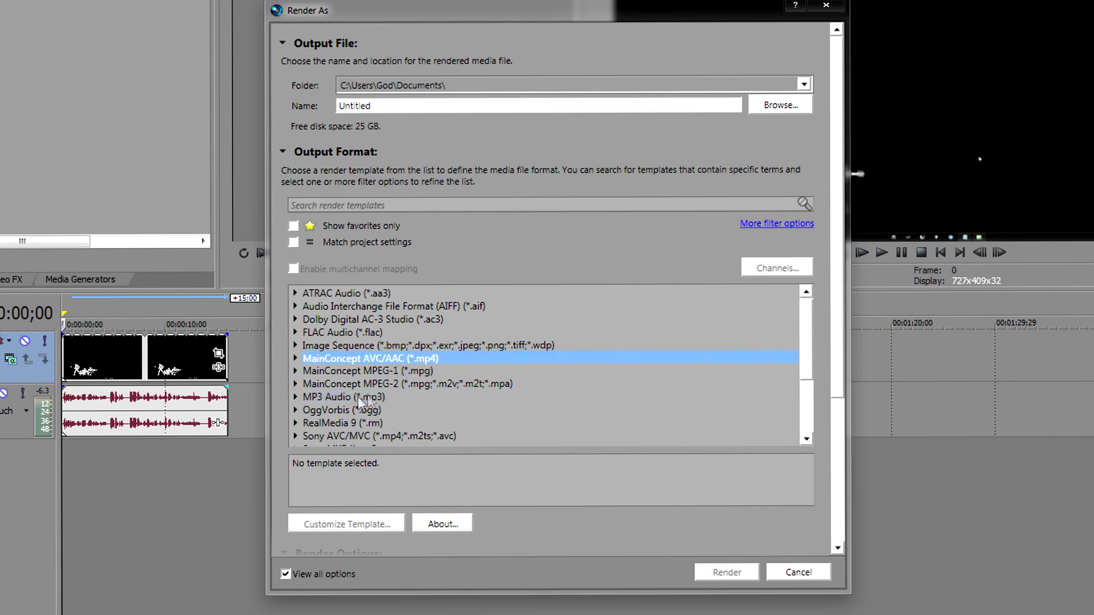
pyautogui.click(296, 360)
pyautogui.scroll(-2, 807, 342)
pyautogui.moveTo(810, 346); pyautogui.dragTo(806, 374)
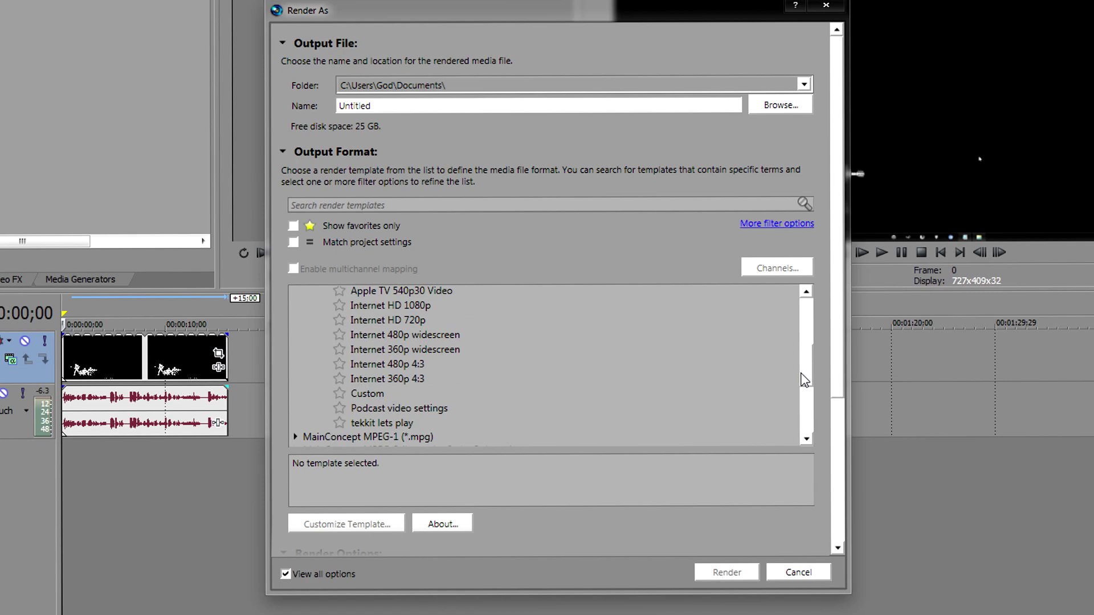
pyautogui.click(388, 399)
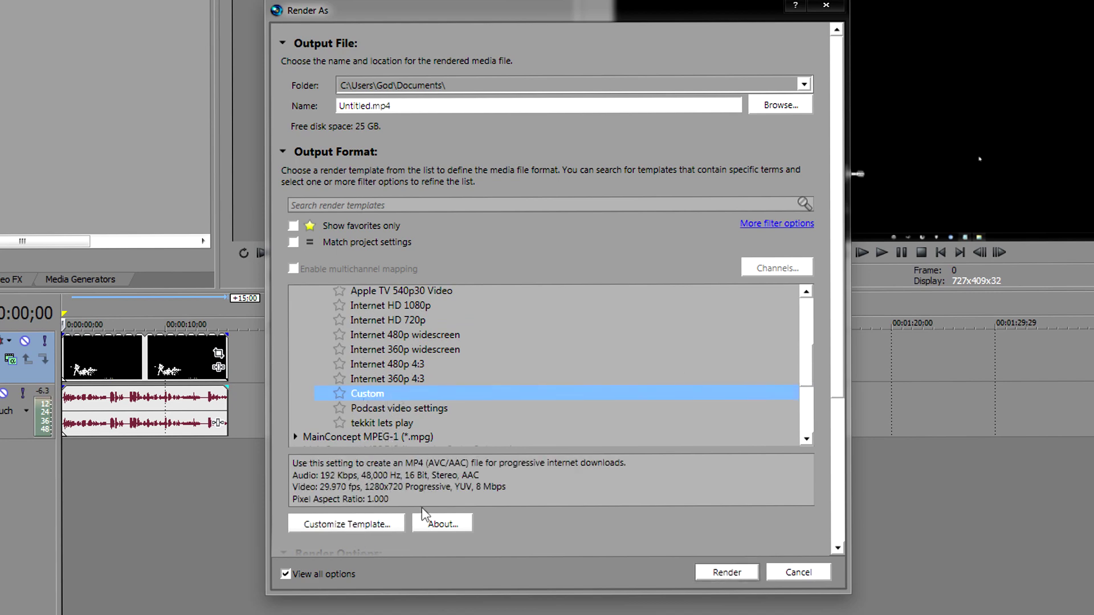
# Customize the Custom template with encode mode "Render using GPU if available" and view where the GPU can be checked
pyautogui.click(368, 524)
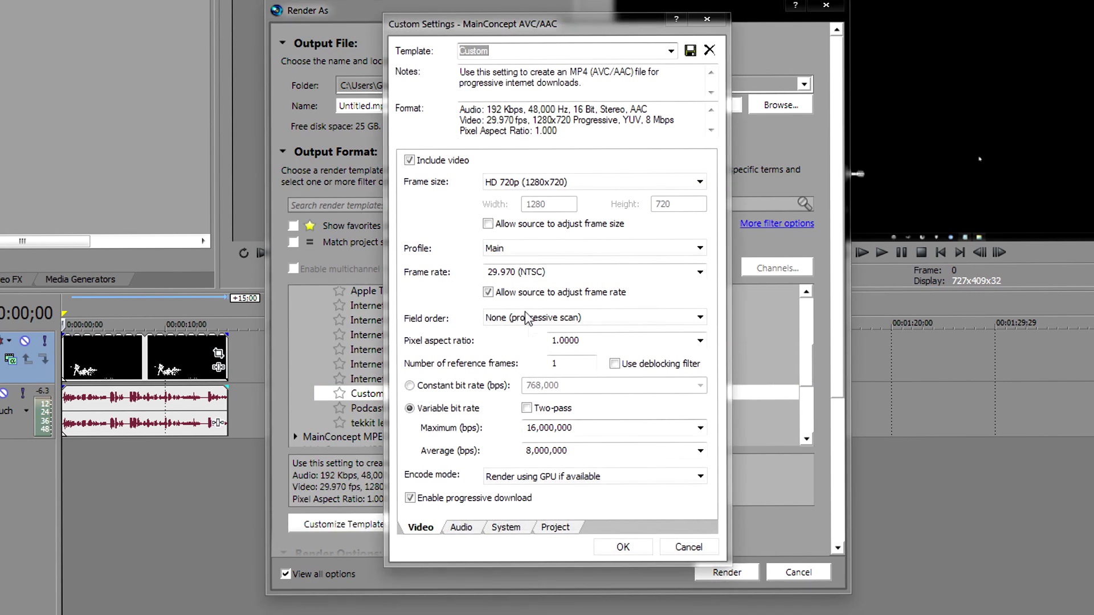
pyautogui.click(531, 480)
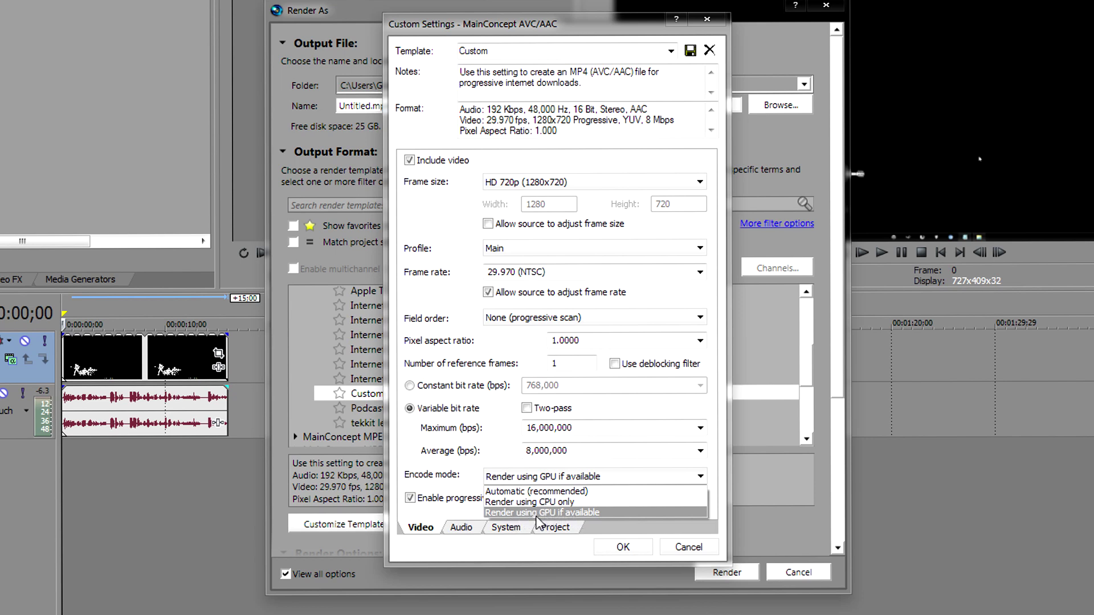
pyautogui.click(627, 514)
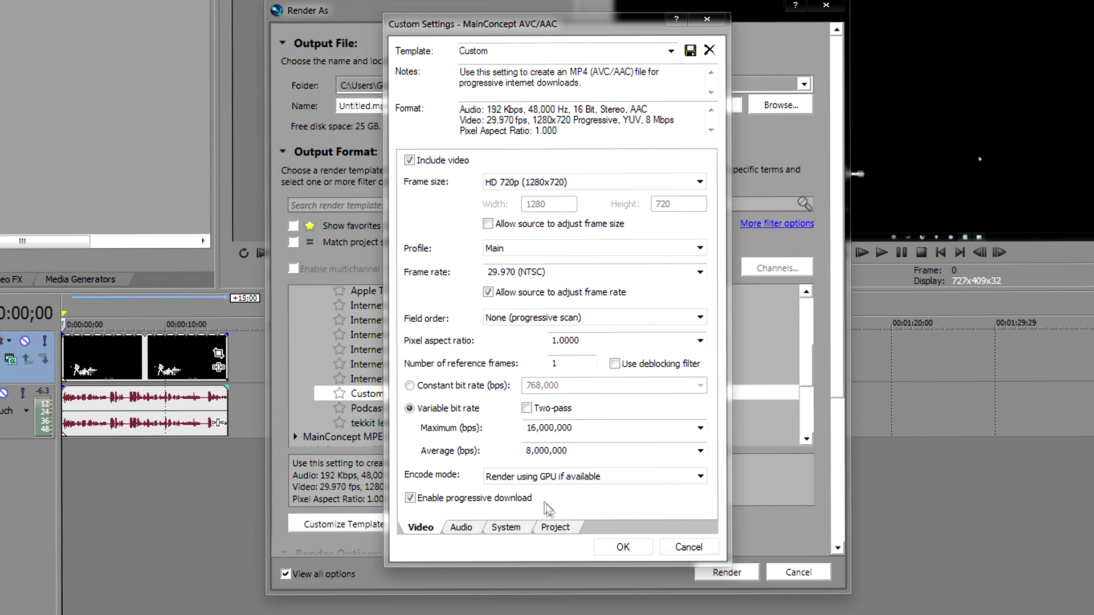
pyautogui.click(516, 529)
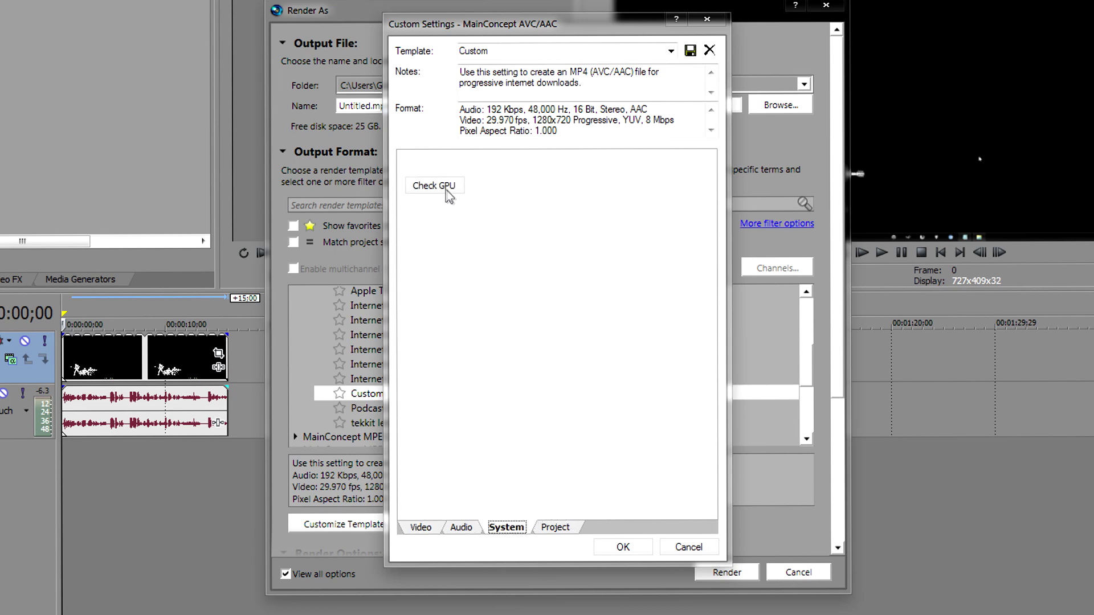
pyautogui.click(423, 528)
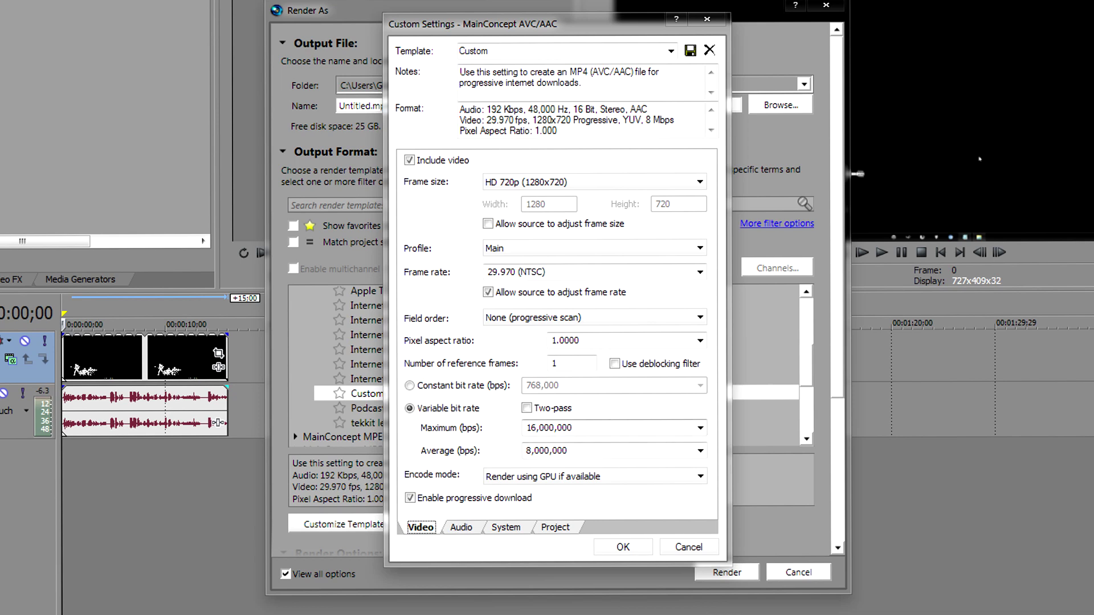
# Review the available maximum and average values for the variable bit rate without changing them
pyautogui.click(700, 431)
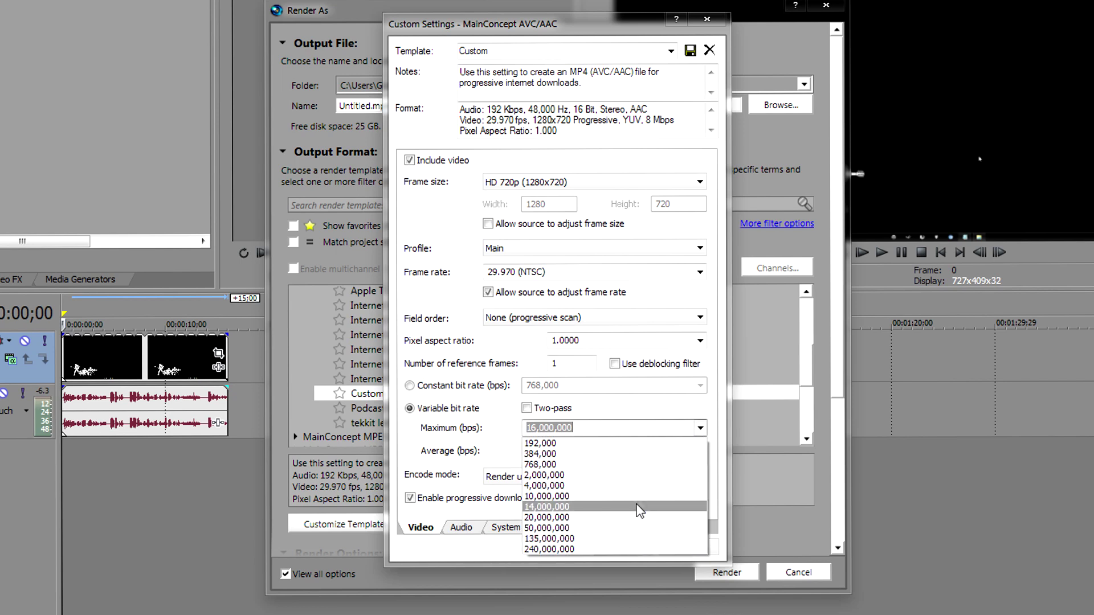
pyautogui.click(700, 429)
pyautogui.click(700, 451)
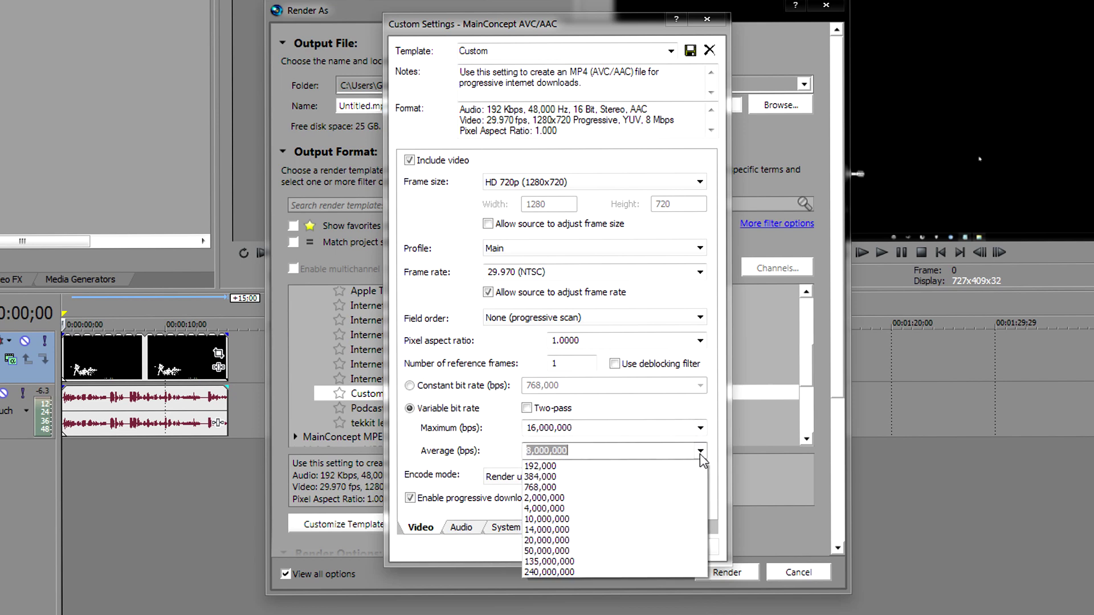
pyautogui.click(701, 454)
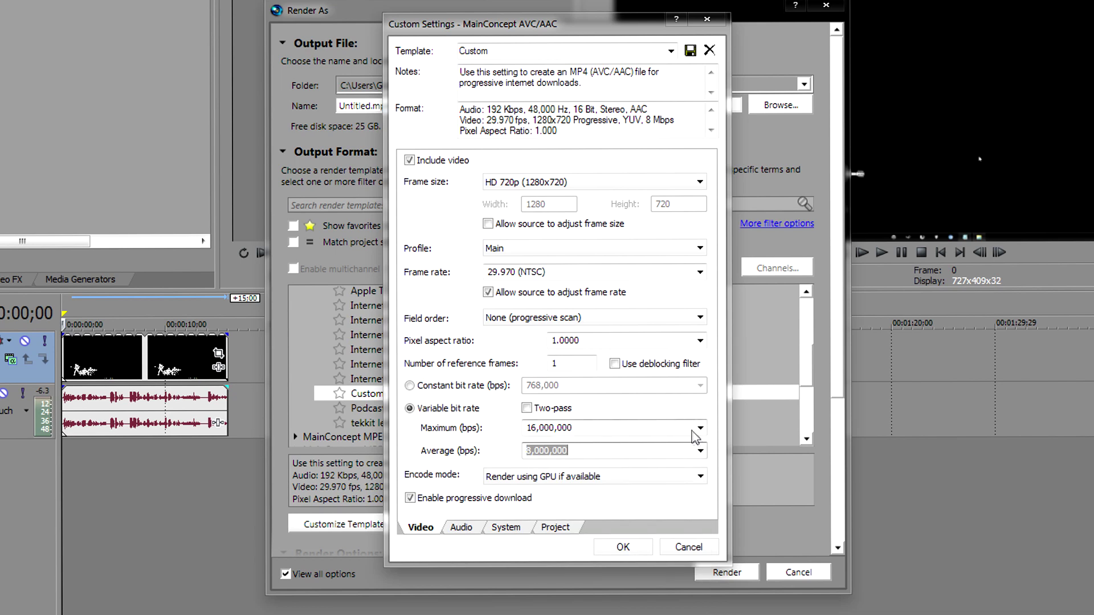
pyautogui.click(698, 428)
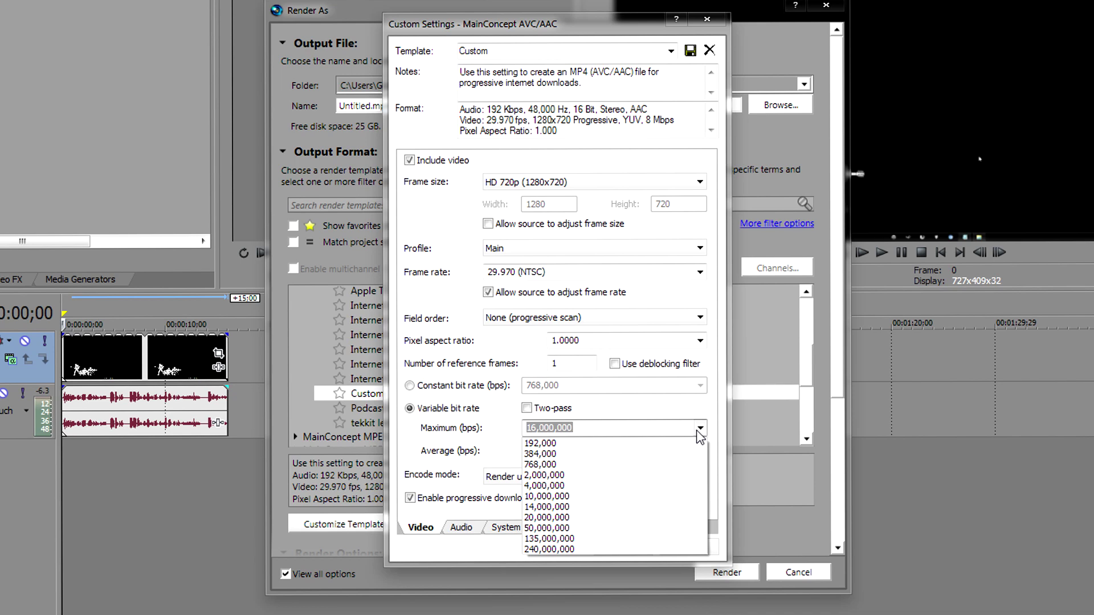
pyautogui.click(697, 432)
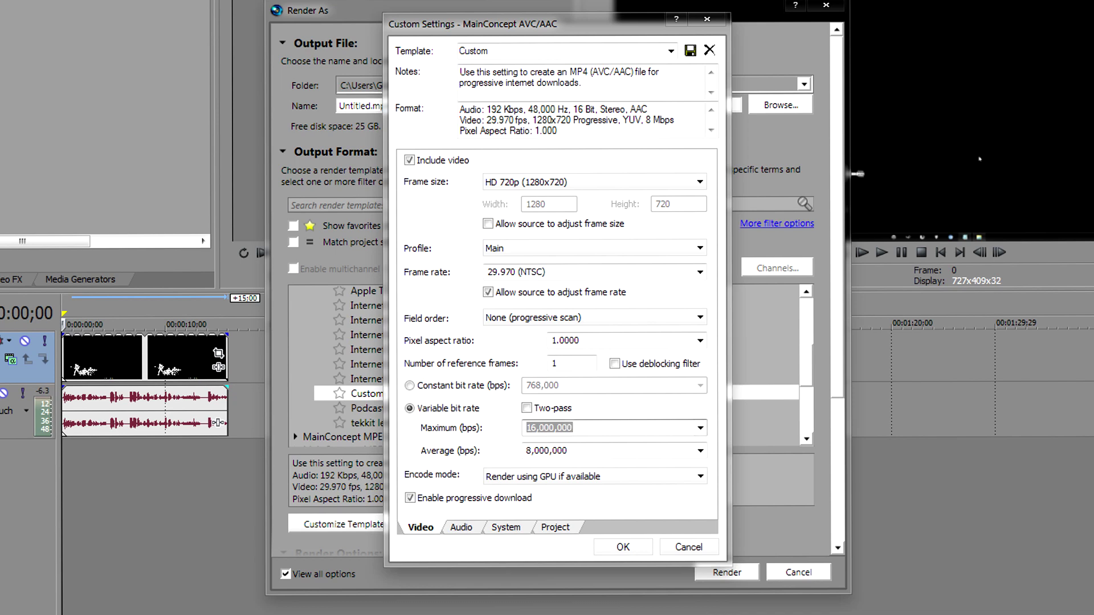
# Set the maximum variable bit rate to 10,000,000 bps and review the average bit rate choices
pyautogui.click(699, 429)
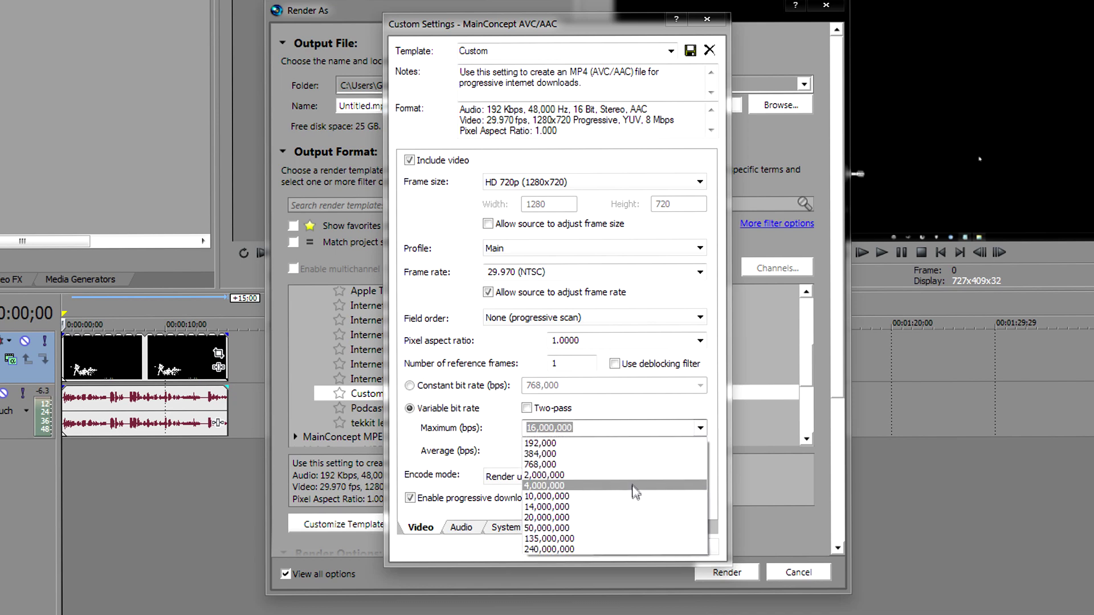
pyautogui.click(631, 503)
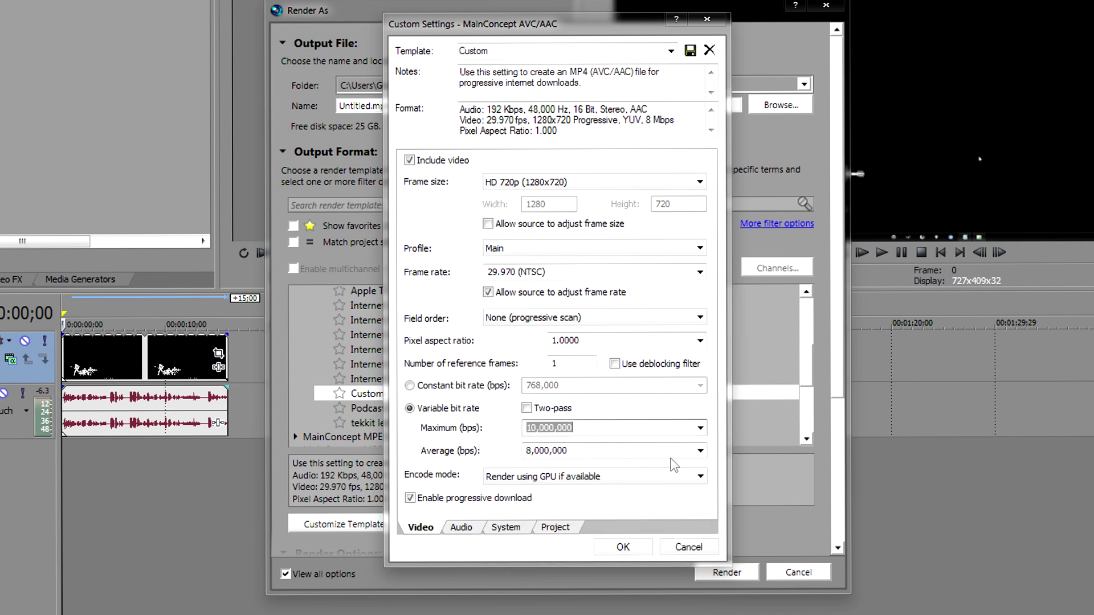
pyautogui.click(701, 451)
pyautogui.click(701, 453)
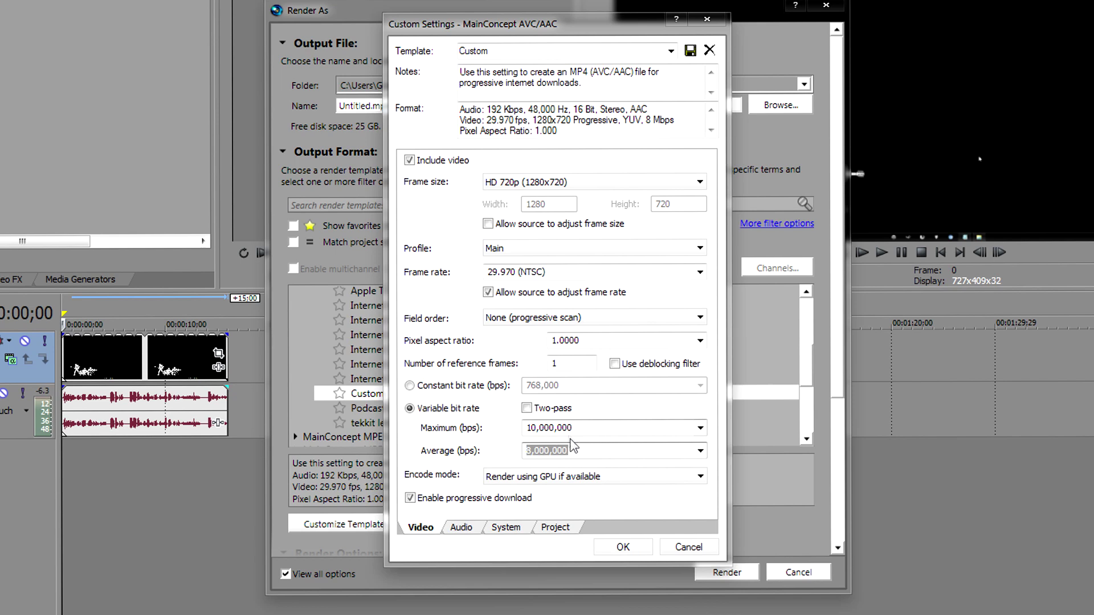
pyautogui.click(700, 428)
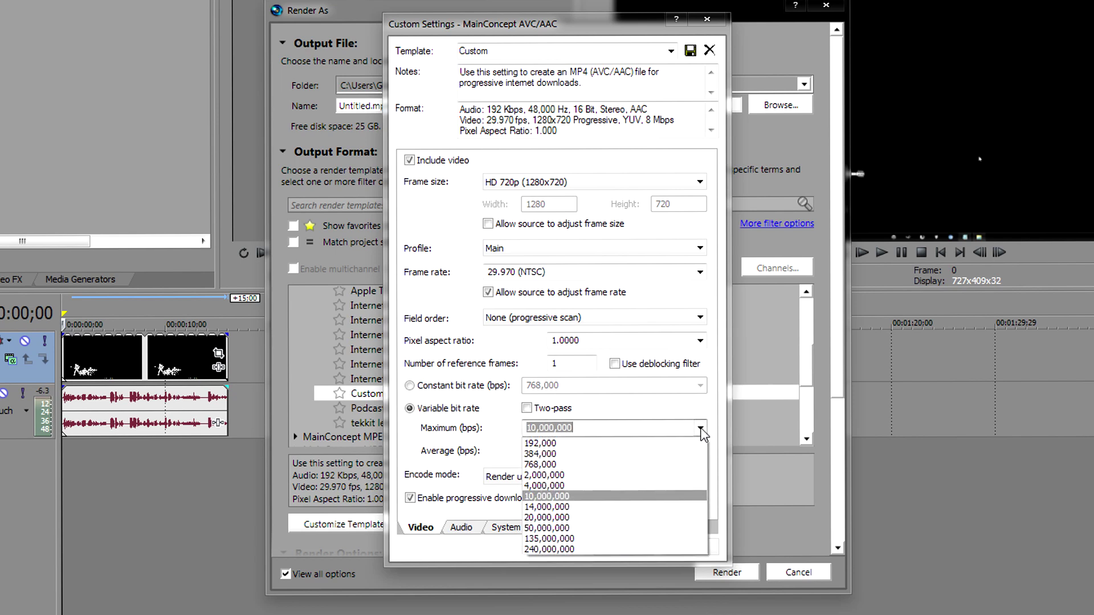
pyautogui.click(701, 429)
# Review the audio bit rate choices and discard the changes to the Custom template
pyautogui.click(464, 528)
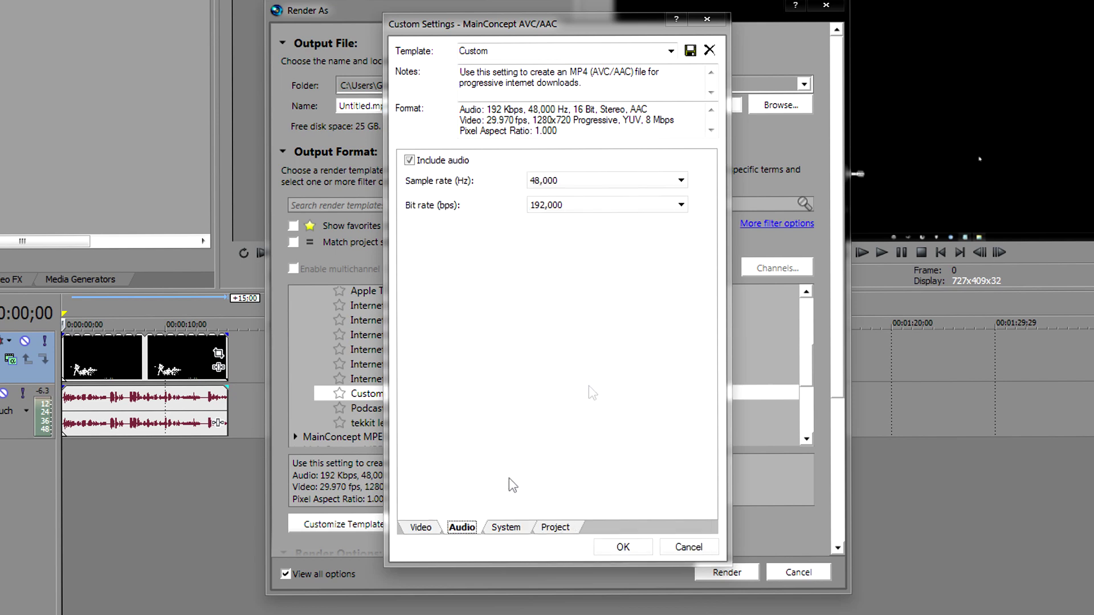
pyautogui.click(590, 206)
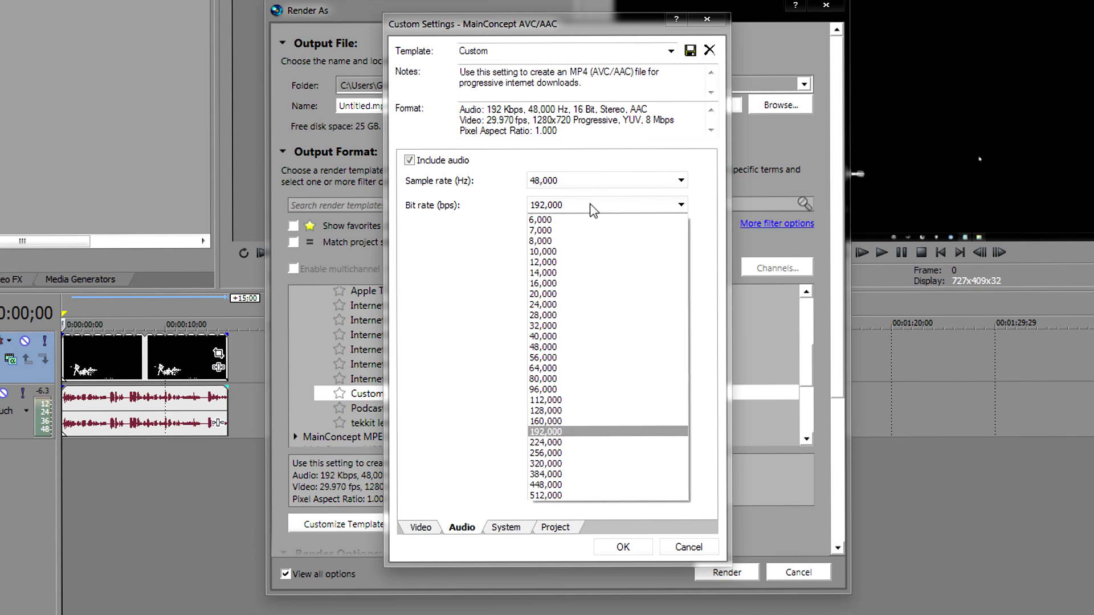
pyautogui.click(557, 437)
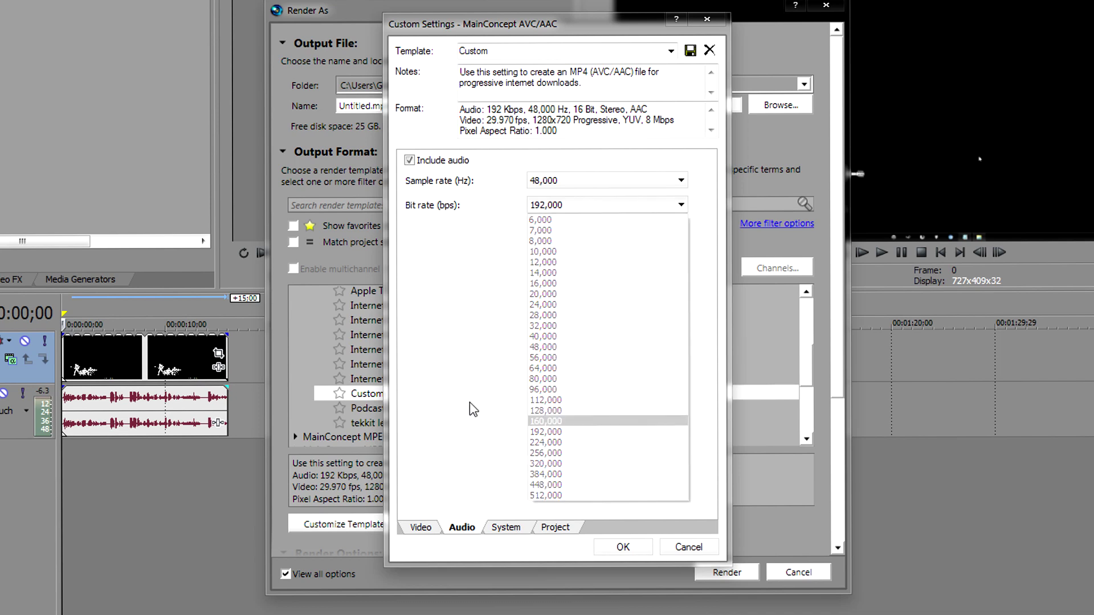
pyautogui.click(688, 549)
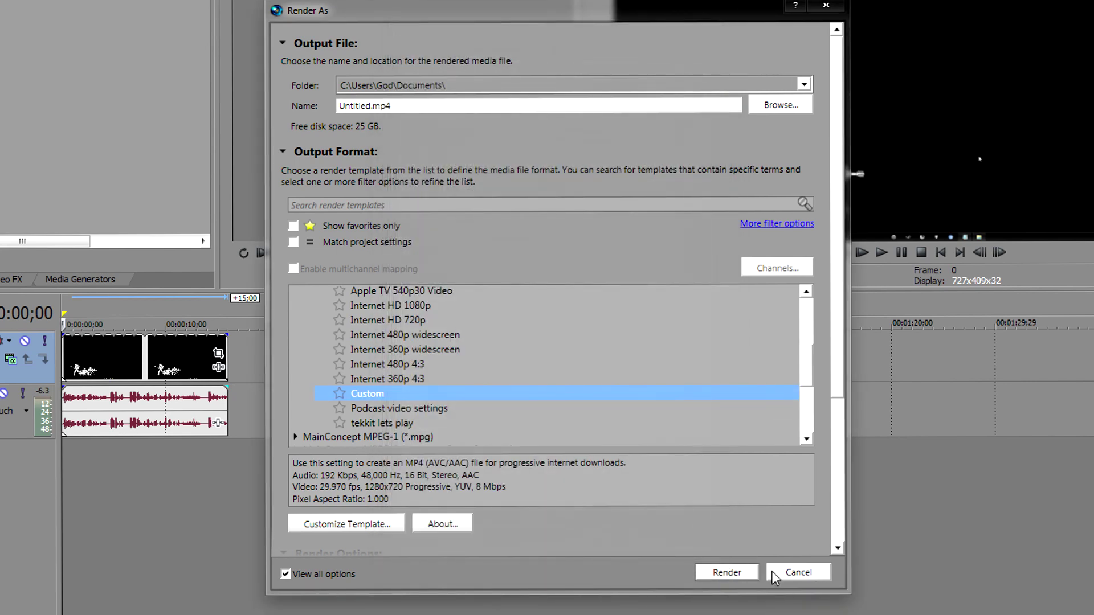
# Extend the timeline clip to about 1:12 and mark a loop region from the start to about 00:01:00;06
pyautogui.click(792, 573)
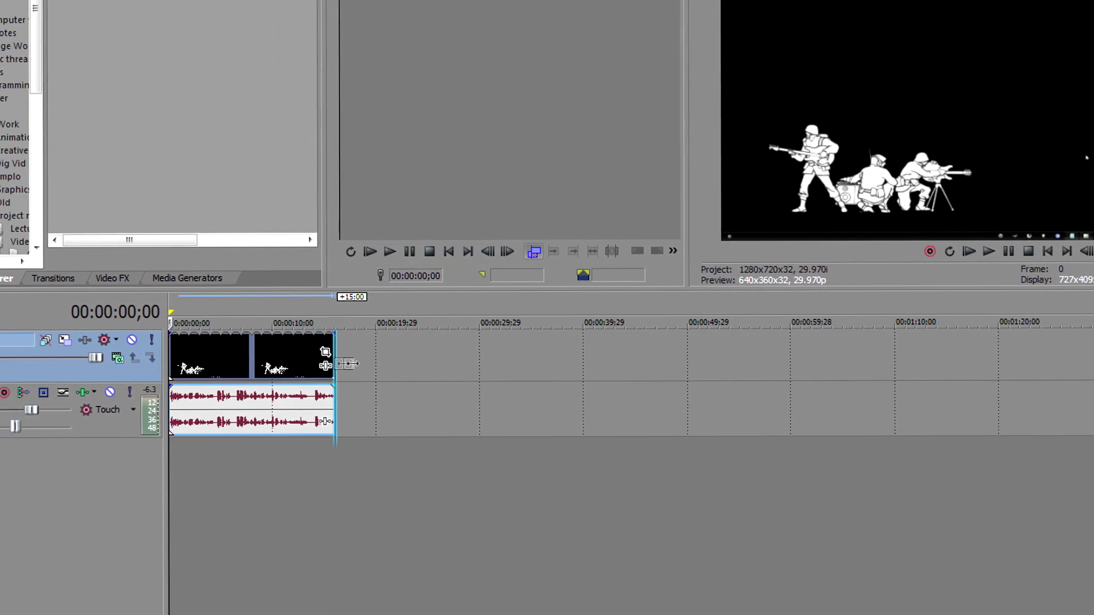
pyautogui.moveTo(268, 348); pyautogui.dragTo(710, 359)
pyautogui.moveTo(876, 378); pyautogui.dragTo(985, 372)
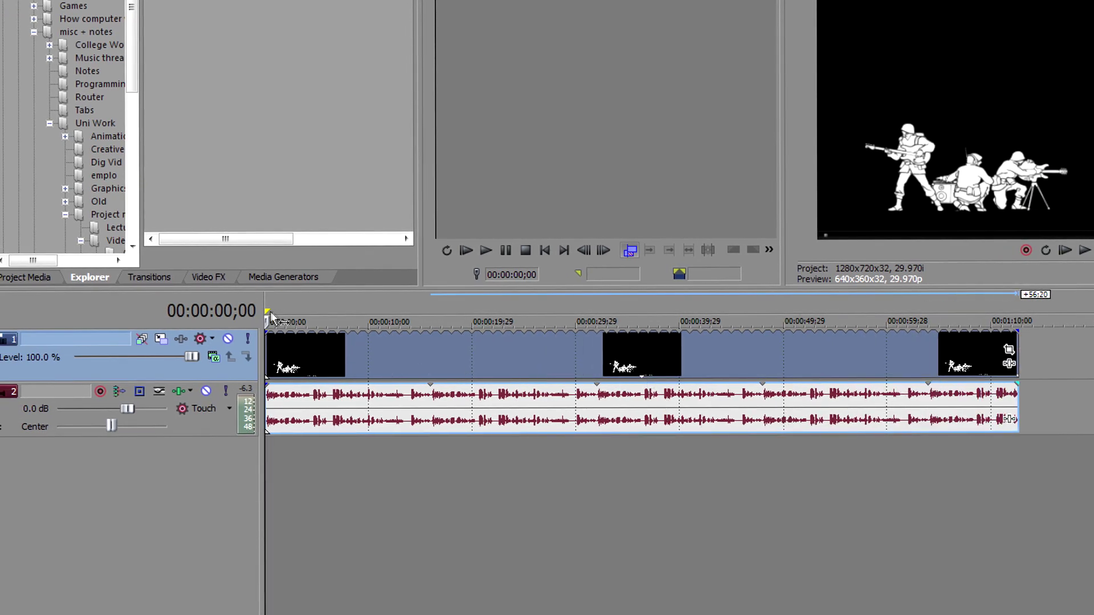
pyautogui.moveTo(269, 318); pyautogui.dragTo(889, 320)
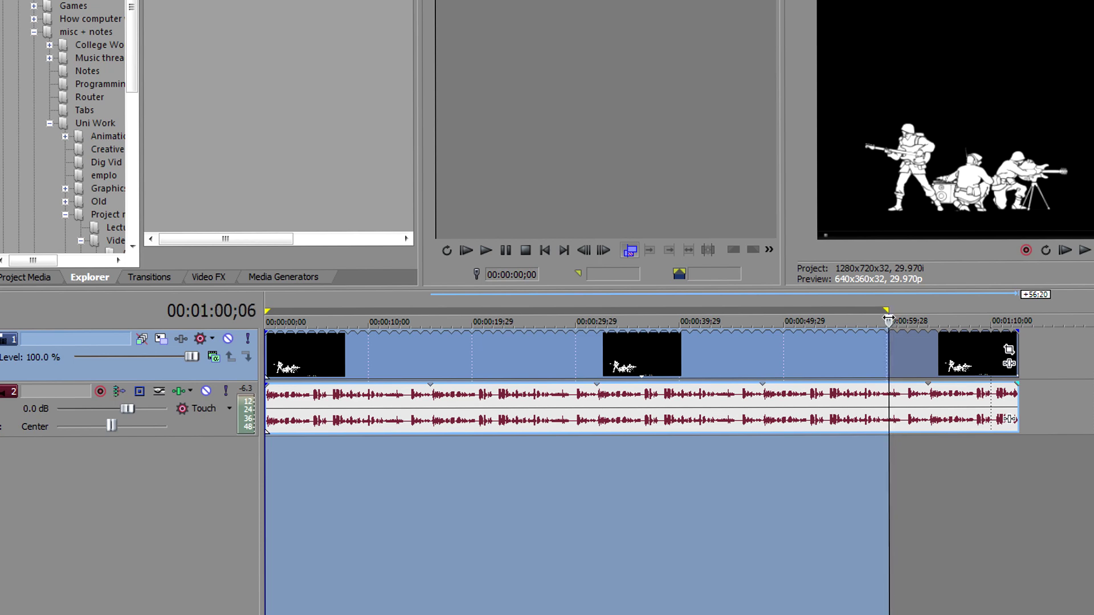
# Reopen the Render As settings and collapse the MP3 Audio template group
pyautogui.click(61, 1)
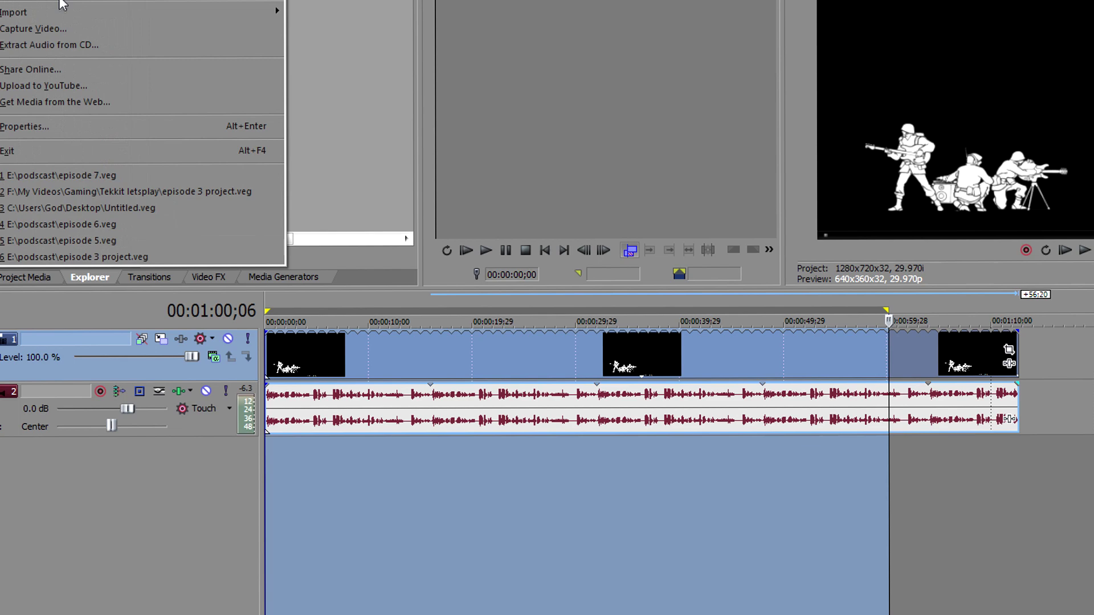
pyautogui.click(59, 1)
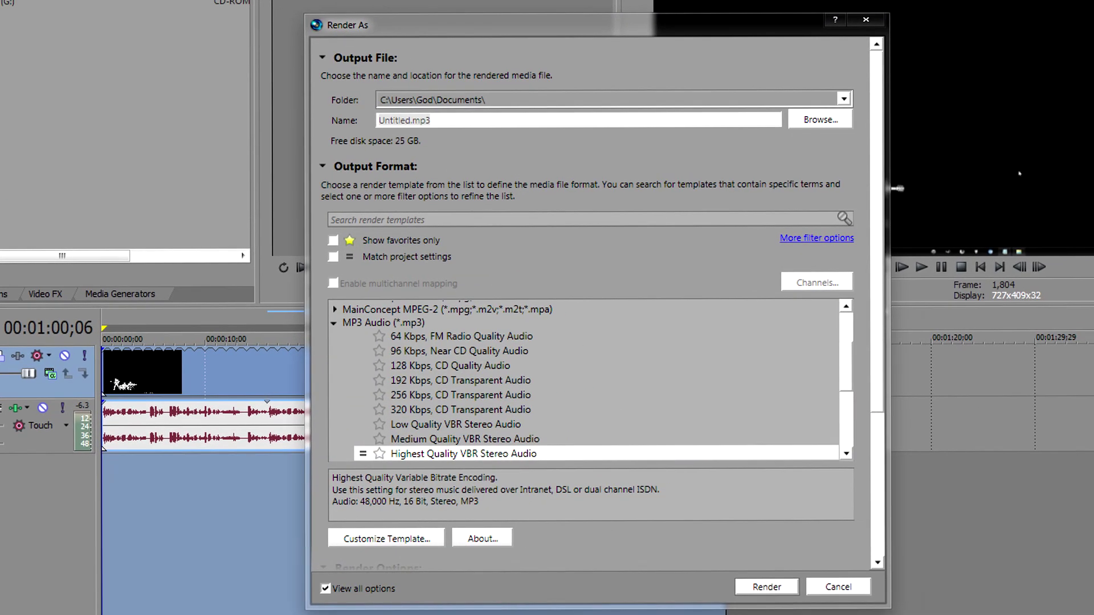
pyautogui.scroll(-3, 844, 356)
pyautogui.scroll(3, 845, 357)
pyautogui.scroll(-1, 844, 356)
pyautogui.scroll(-1, 701, 370)
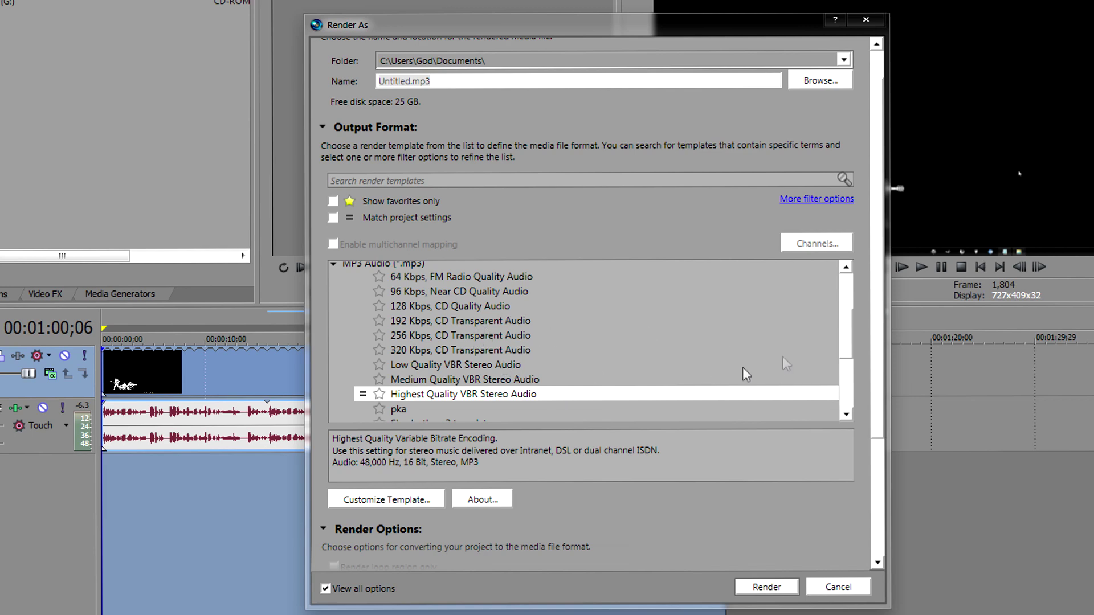
pyautogui.scroll(-1, 848, 333)
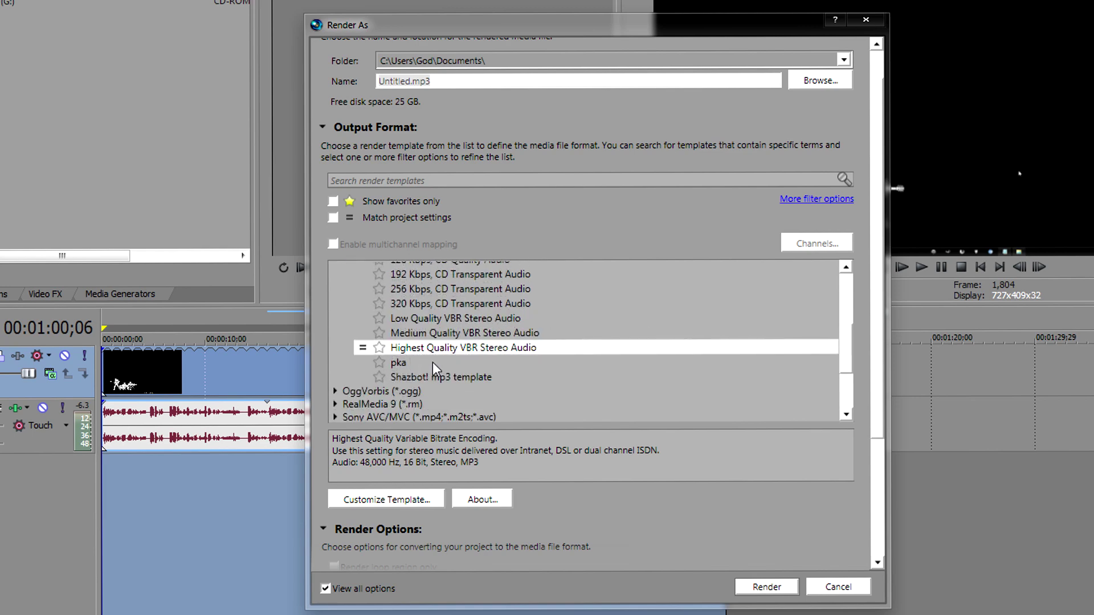
pyautogui.scroll(2, 832, 336)
pyautogui.click(335, 288)
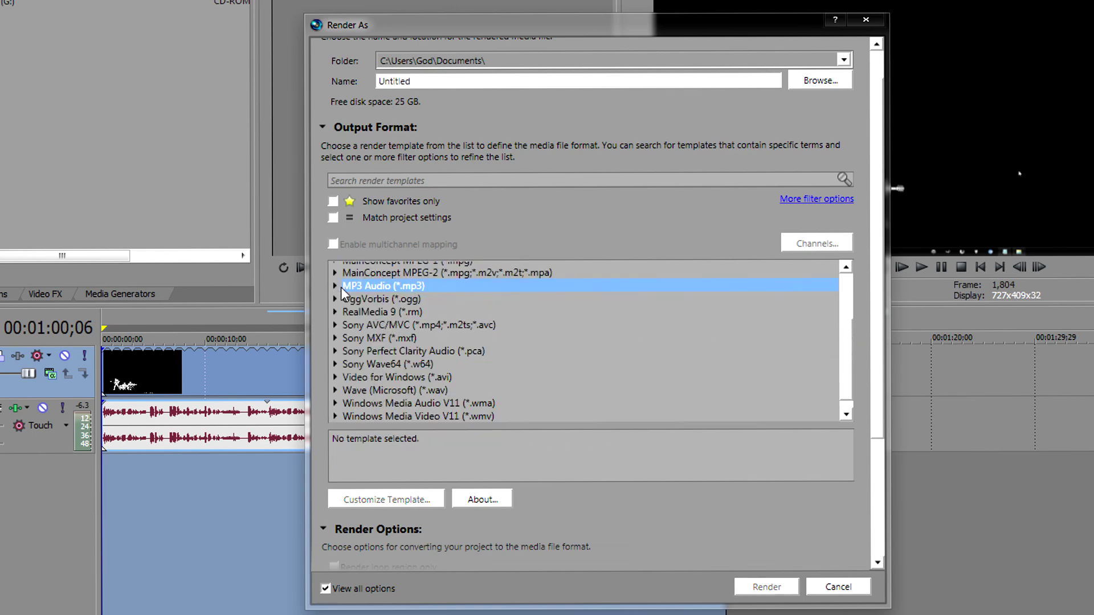
# Choose the Custom template under the MainConcept AVC/AAC (*.mp4) format
pyautogui.scroll(1, 410, 324)
pyautogui.click(348, 288)
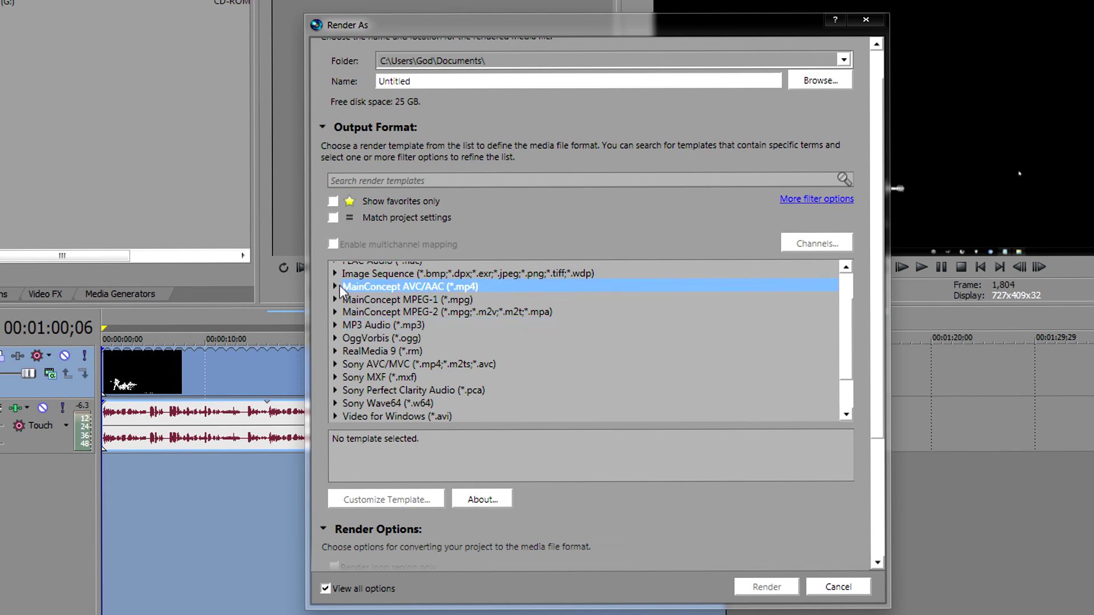
pyautogui.scroll(-2, 466, 353)
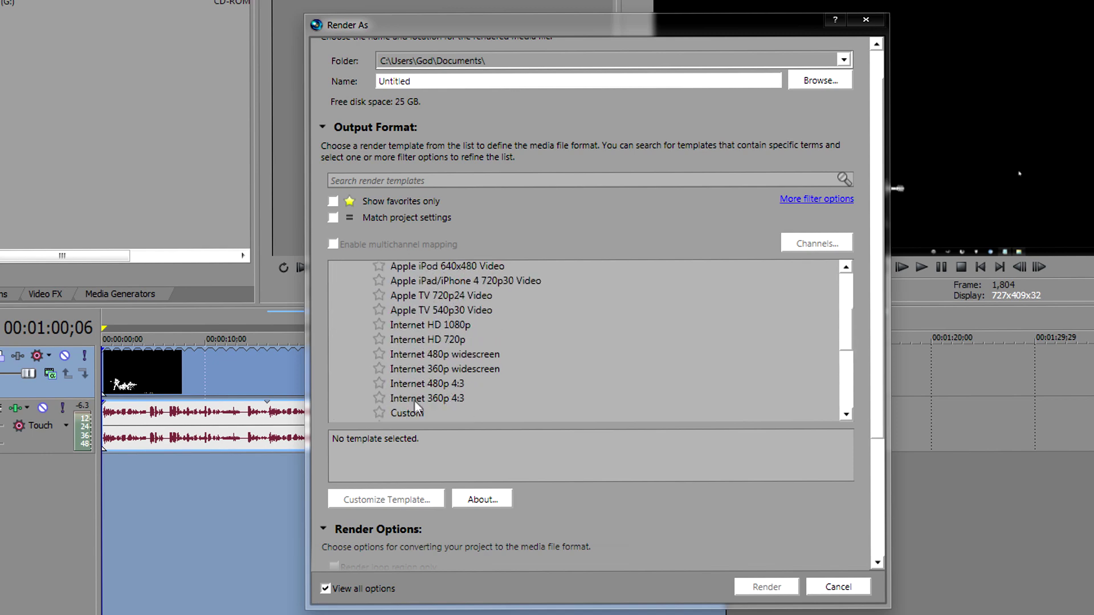
pyautogui.click(418, 413)
# Enable rendering of the loop region only, review the output options, and close the render settings without rendering
pyautogui.moveTo(878, 392); pyautogui.dragTo(867, 485)
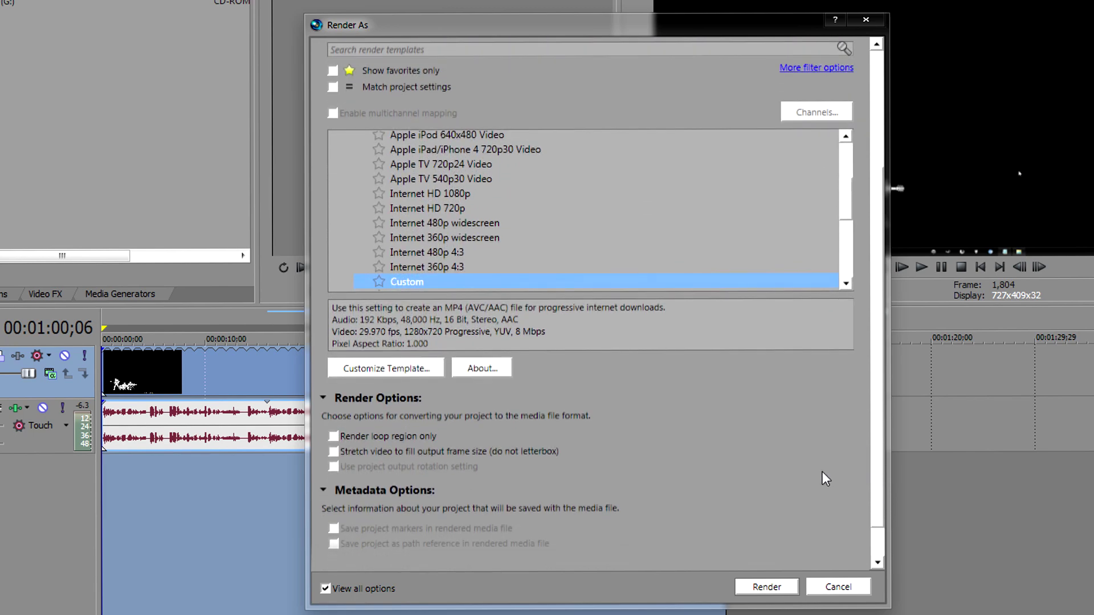
pyautogui.click(333, 436)
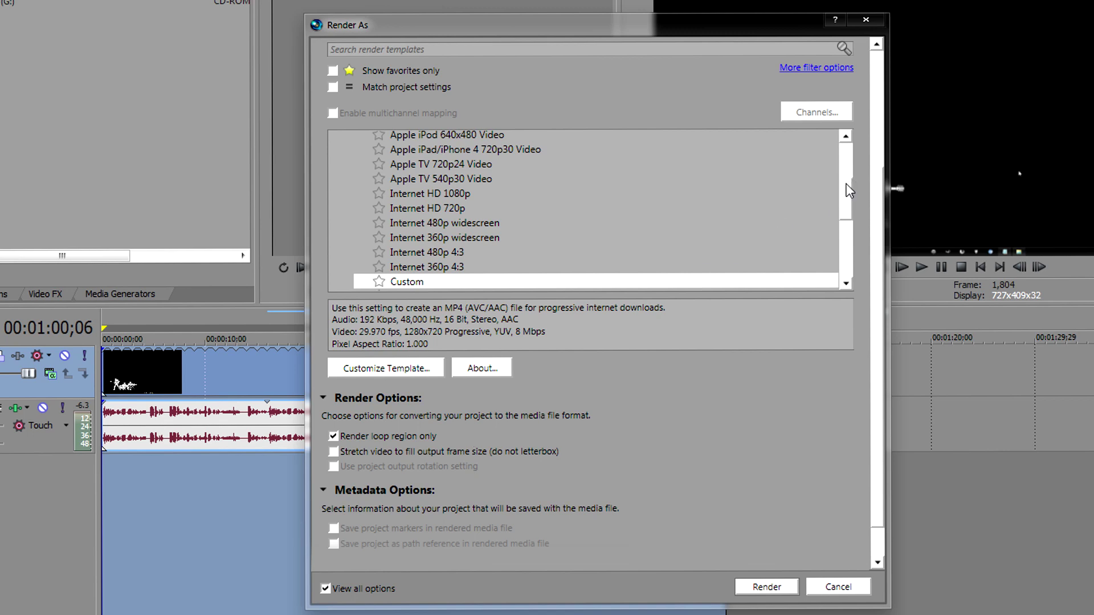
pyautogui.scroll(3, 849, 190)
pyautogui.moveTo(878, 183); pyautogui.dragTo(888, 90)
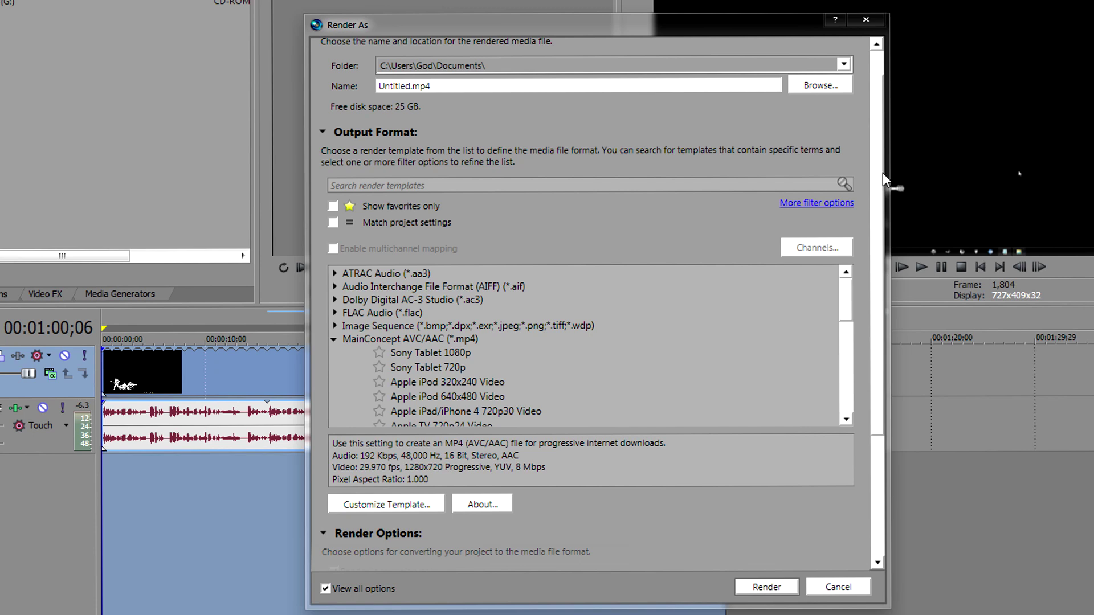
pyautogui.moveTo(878, 339); pyautogui.dragTo(876, 415)
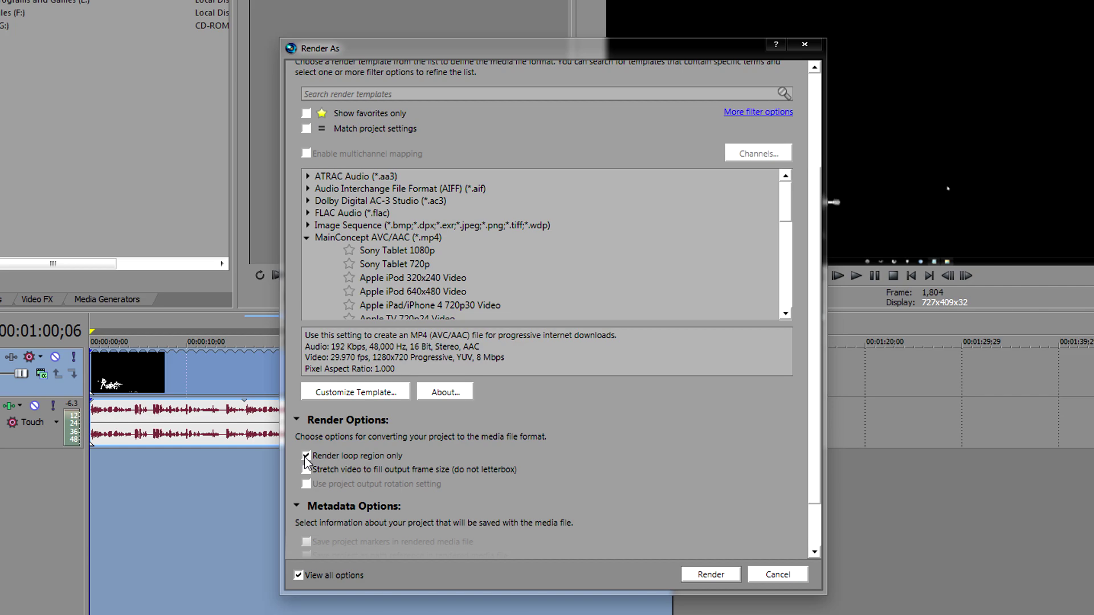
pyautogui.click(768, 575)
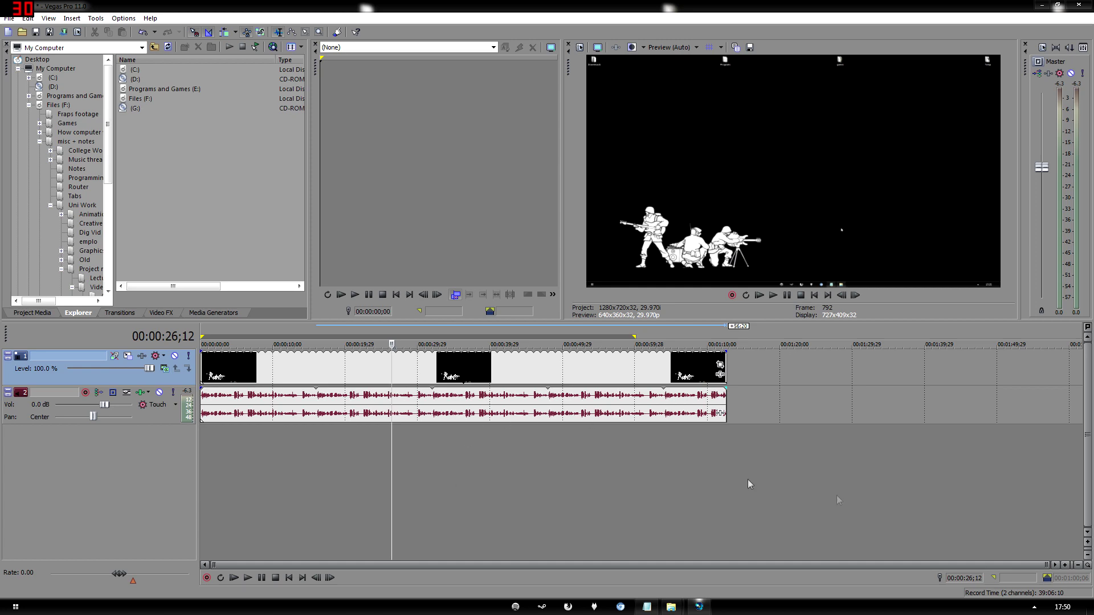
# Switch to Fraps, view its General settings with the Monitor Aero desktop (DWM) option, and minimize the window
pyautogui.click(1034, 607)
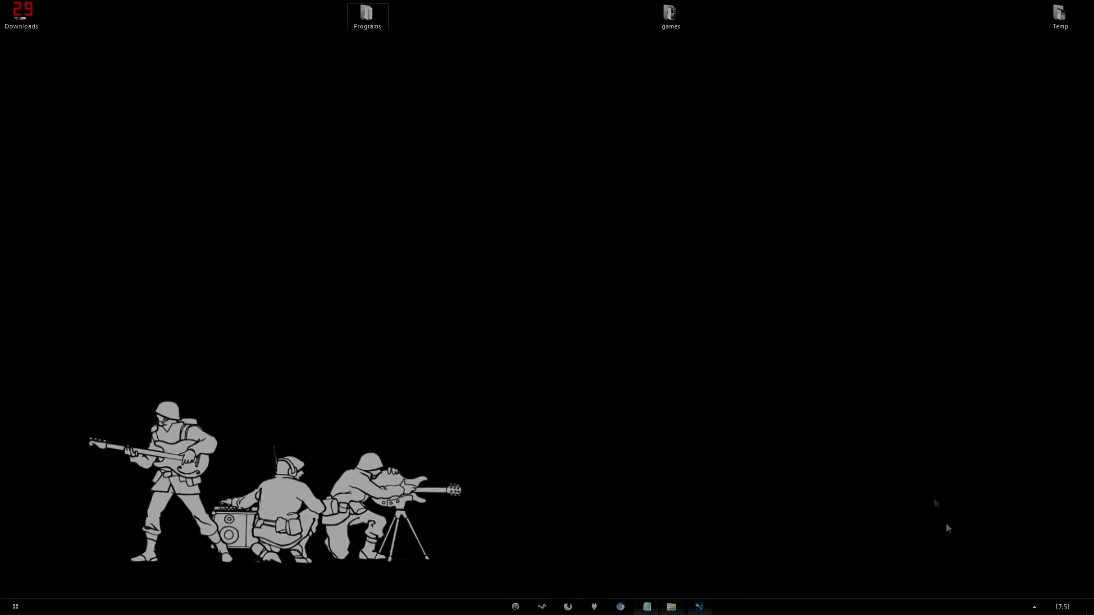
pyautogui.click(1034, 607)
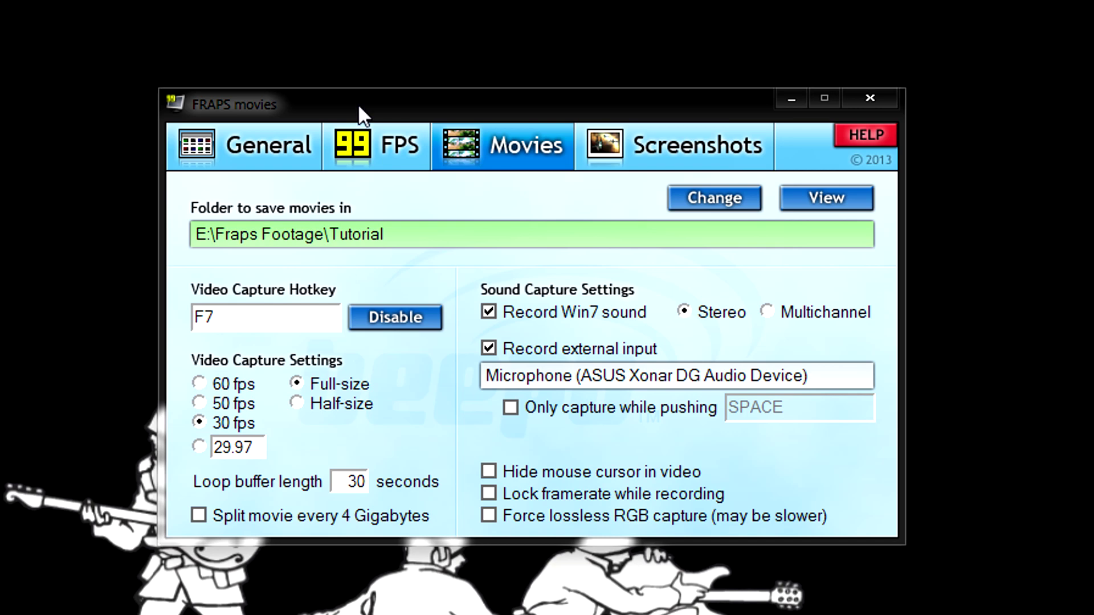
pyautogui.click(273, 143)
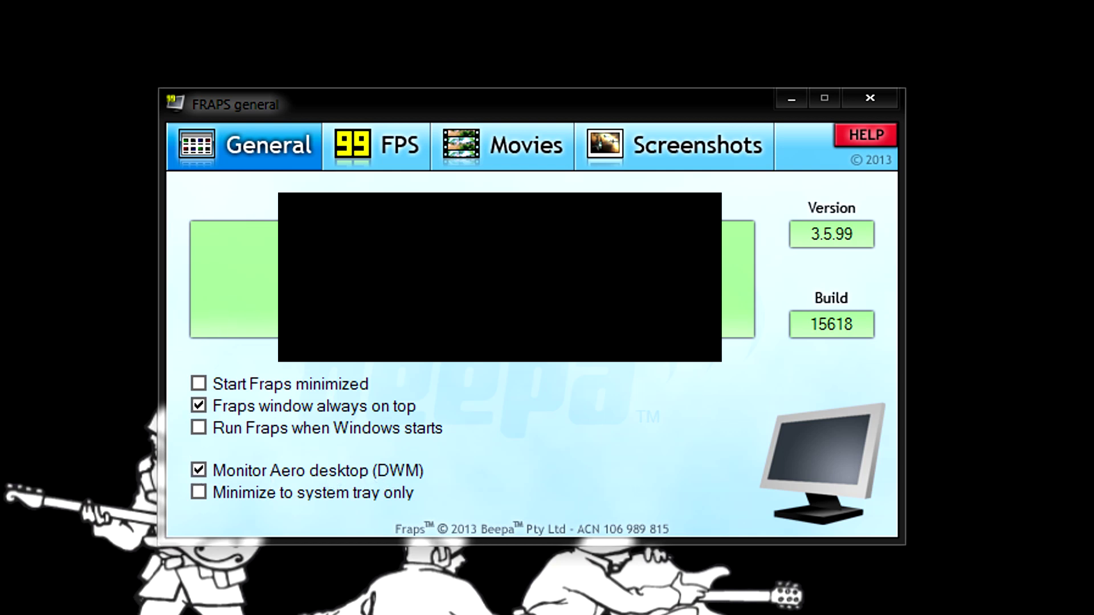
pyautogui.click(790, 100)
# Open the Windows desktop personalization settings to view the available Aero themes
pyautogui.rightClick(818, 67)
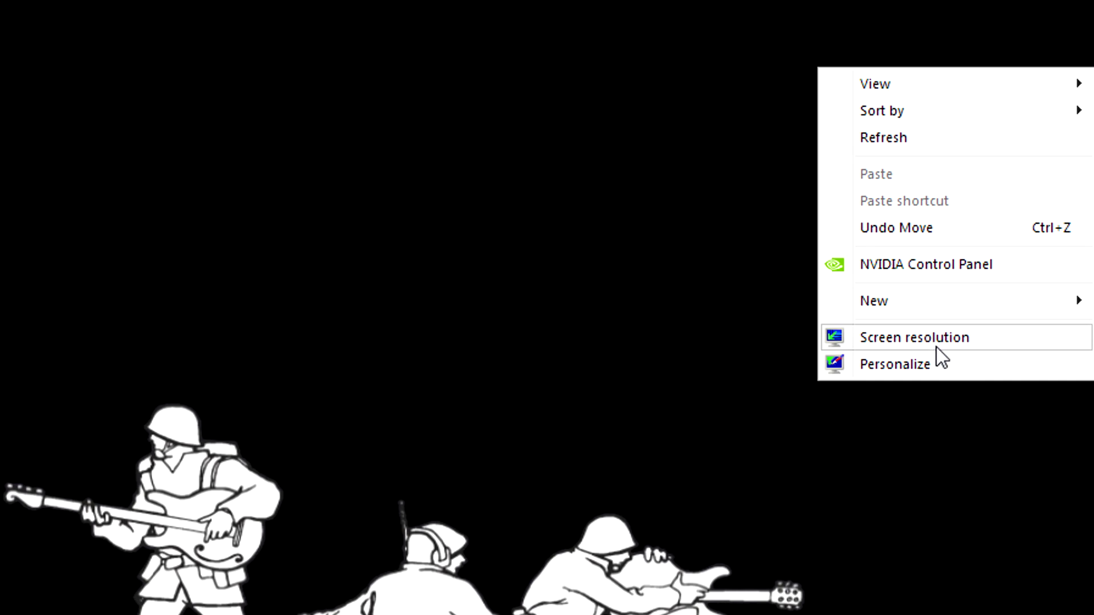
pyautogui.click(945, 363)
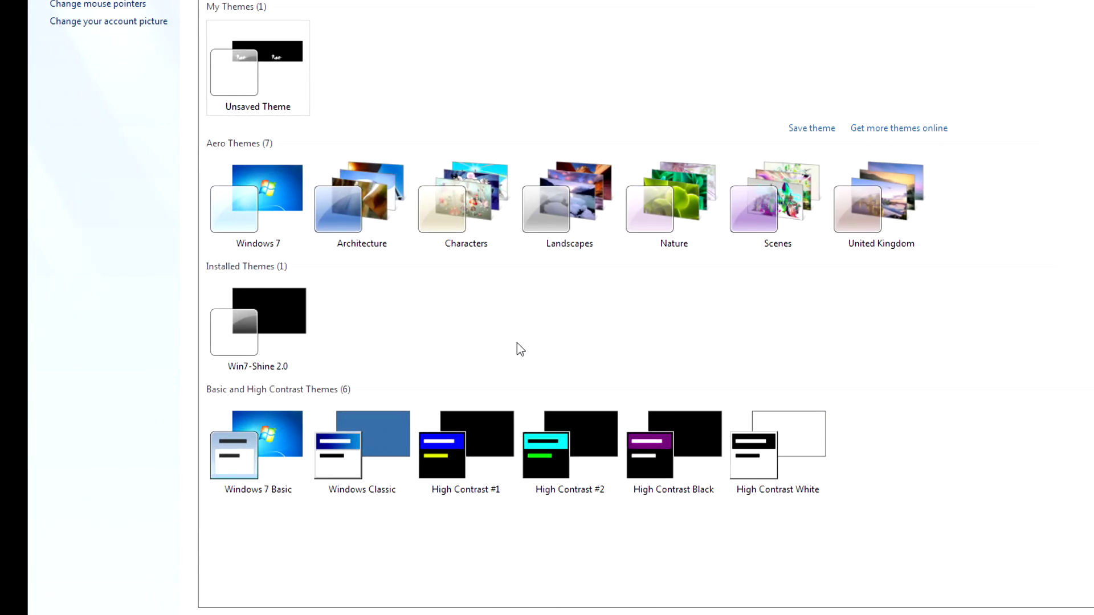